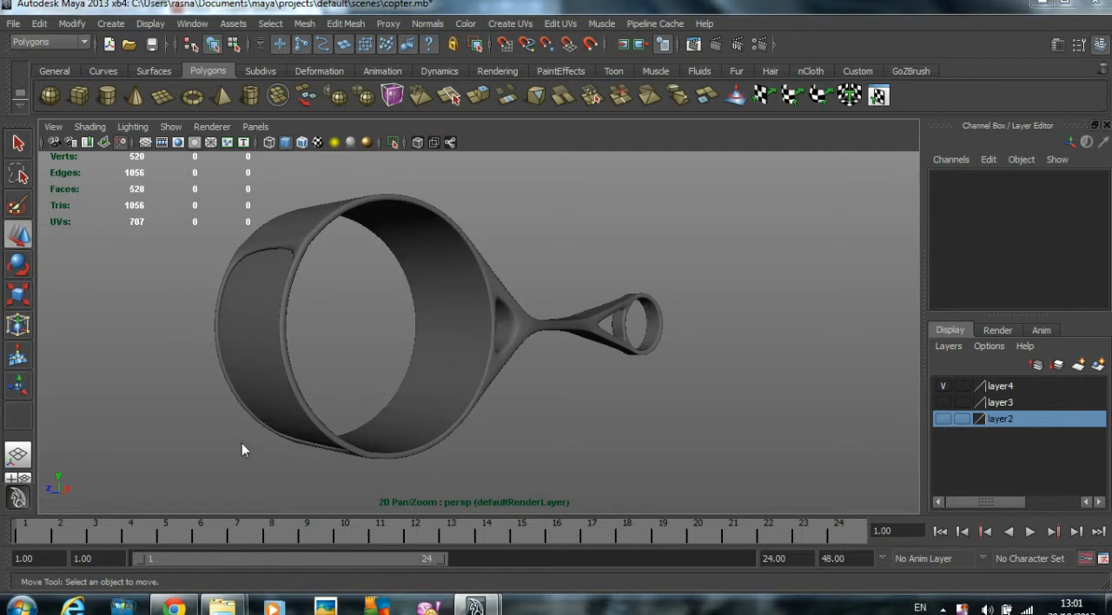
# - Examine the frame's small end ring in the side and top views
pyautogui.press('space')
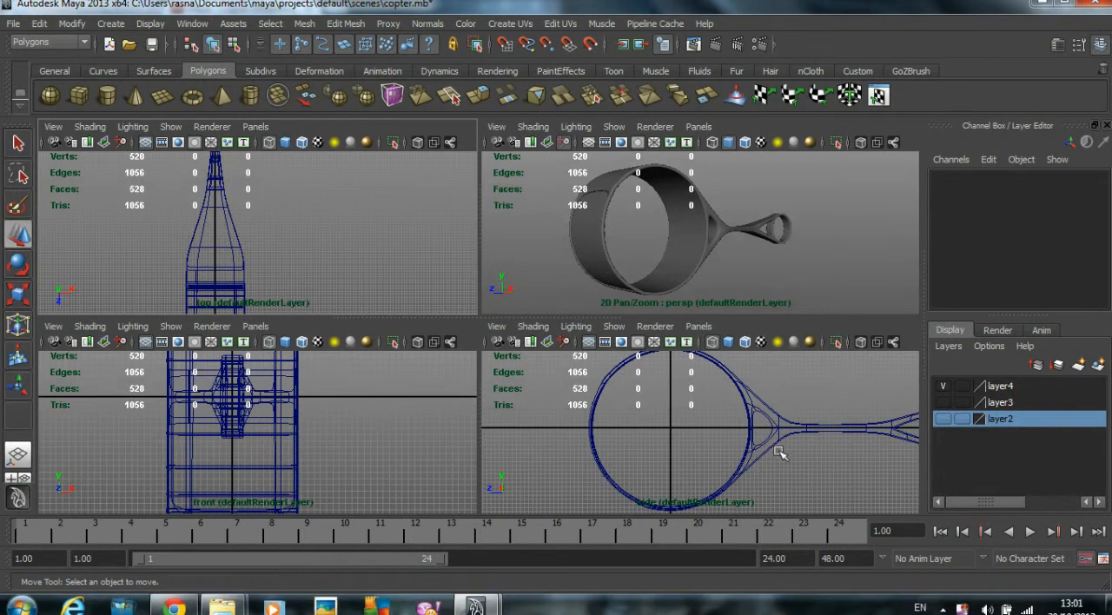
pyautogui.keyDown('alt'); pyautogui.moveTo(869, 445); pyautogui.dragTo(529, 449, button='middle'); pyautogui.keyUp('alt')
pyautogui.keyDown('alt'); pyautogui.moveTo(529, 449); pyautogui.dragTo(786, 449, button='right'); pyautogui.keyUp('alt')
pyautogui.keyDown('alt'); pyautogui.moveTo(696, 439); pyautogui.dragTo(908, 437, button='middle'); pyautogui.keyUp('alt')
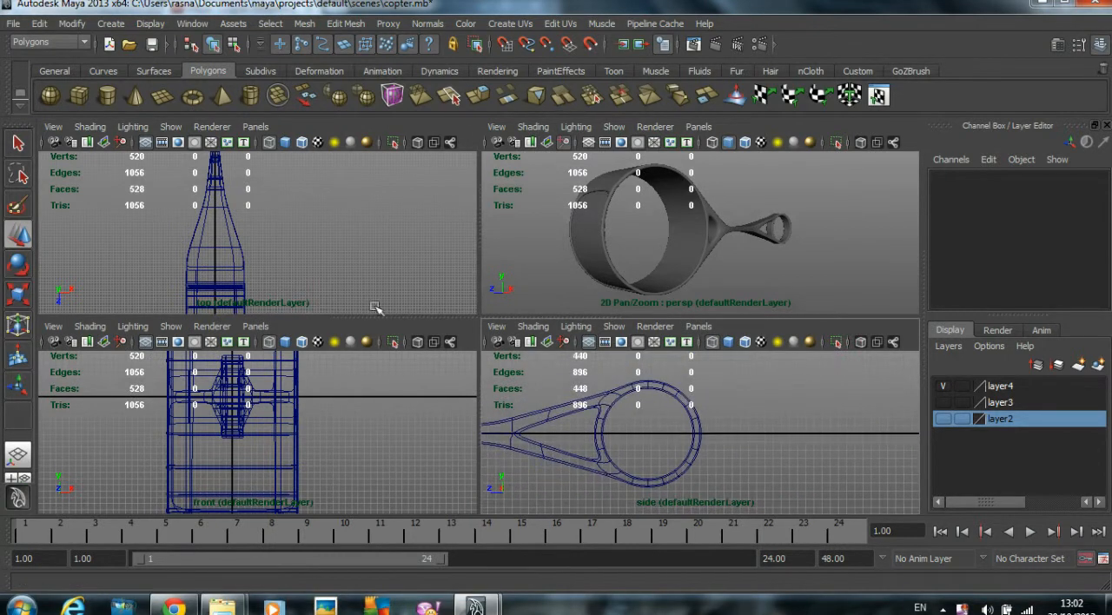
pyautogui.keyDown('alt'); pyautogui.moveTo(342, 242); pyautogui.dragTo(359, 272, button='middle'); pyautogui.keyUp('alt')
pyautogui.keyDown('alt'); pyautogui.moveTo(263, 181); pyautogui.dragTo(266, 218, button='middle'); pyautogui.keyUp('alt')
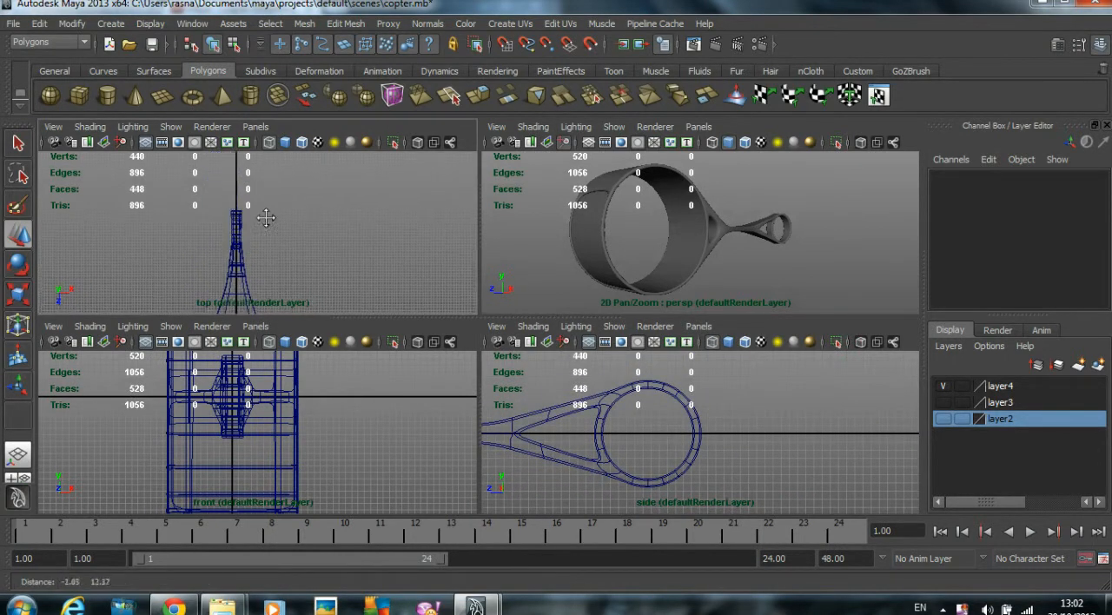
pyautogui.keyDown('alt'); pyautogui.moveTo(266, 218); pyautogui.dragTo(350, 226, button='right'); pyautogui.keyUp('alt')
pyautogui.keyDown('alt'); pyautogui.moveTo(230, 227); pyautogui.dragTo(281, 233, button='middle'); pyautogui.keyUp('alt')
pyautogui.keyDown('alt'); pyautogui.moveTo(280, 233); pyautogui.dragTo(414, 226, button='right'); pyautogui.keyUp('alt')
pyautogui.keyDown('alt'); pyautogui.moveTo(389, 225); pyautogui.dragTo(372, 235, button='middle'); pyautogui.keyUp('alt')
pyautogui.keyDown('alt'); pyautogui.moveTo(371, 236); pyautogui.dragTo(434, 247, button='right'); pyautogui.keyUp('alt')
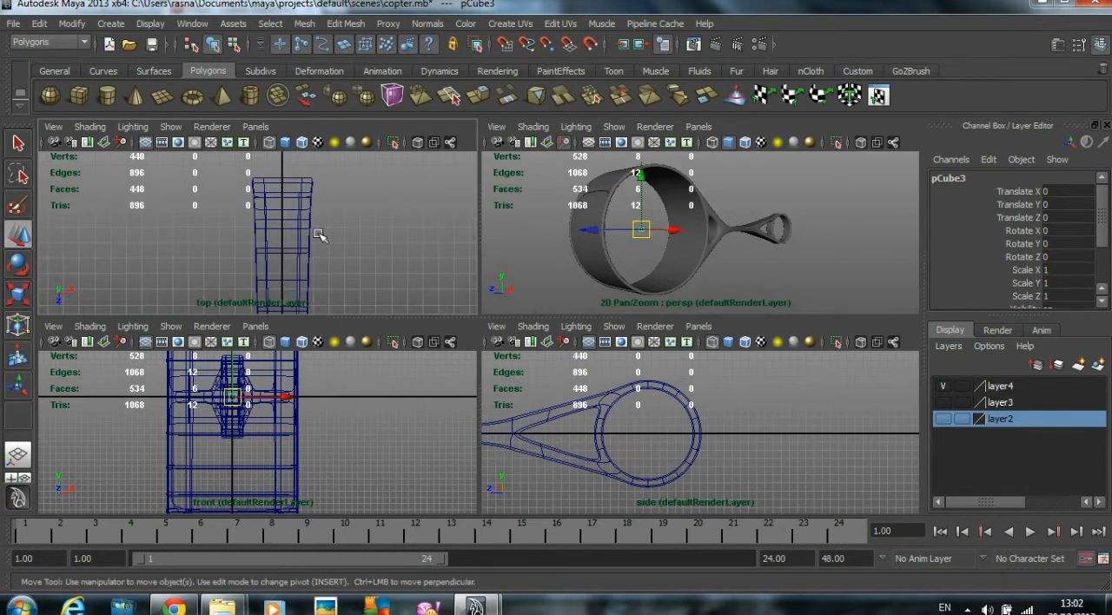
pyautogui.click(588, 232)
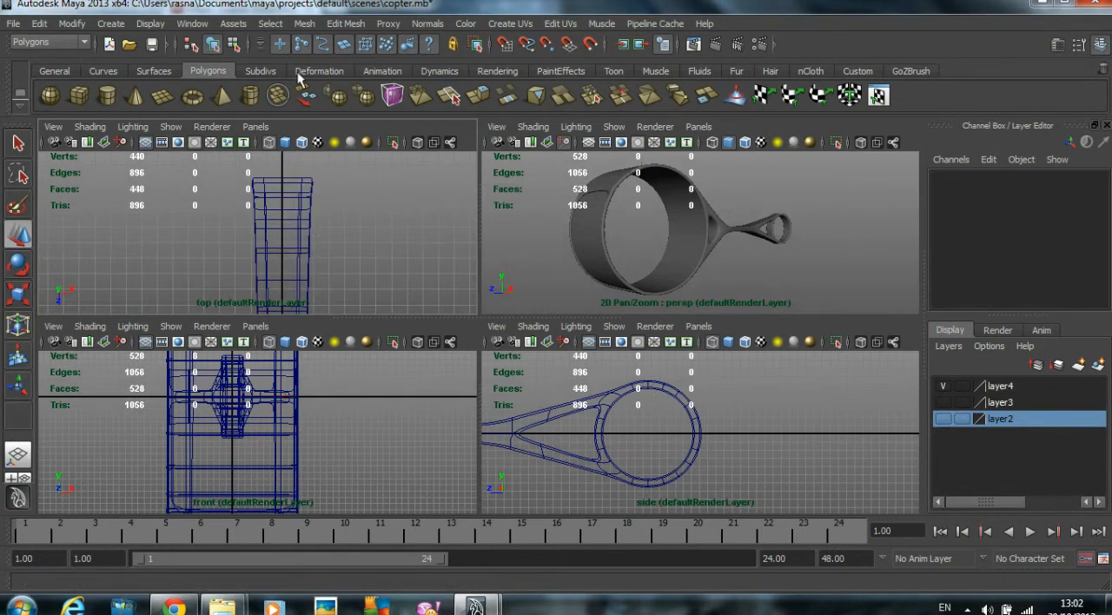
# - Turn on interactive creation for polygon primitives and start the polygon Cube tool
pyautogui.click(111, 23)
pyautogui.moveTo(142, 28)
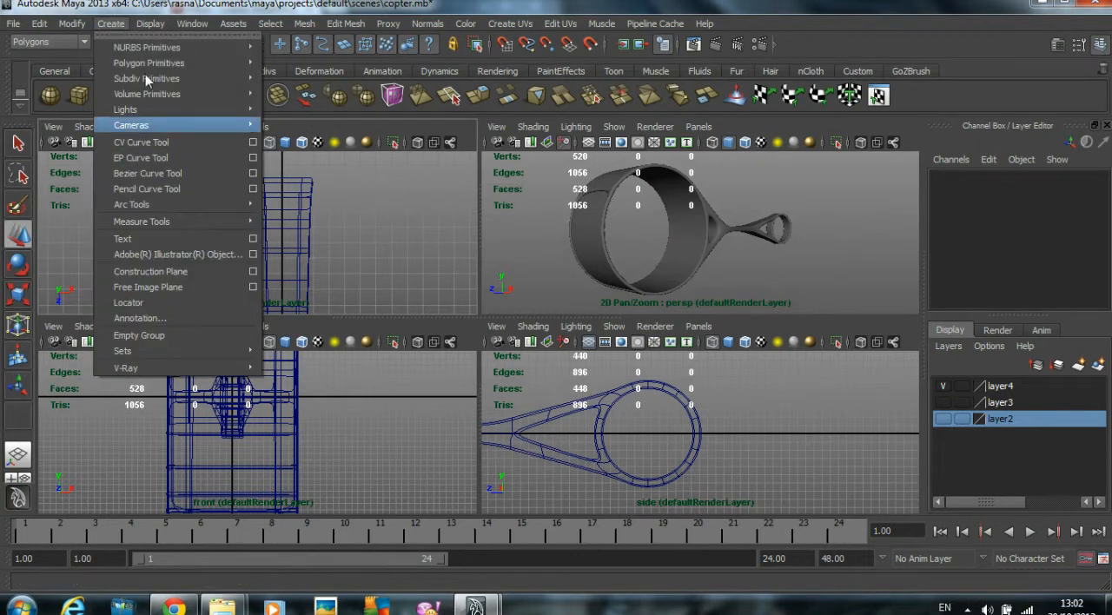
pyautogui.moveTo(152, 63)
pyautogui.click(330, 261)
pyautogui.click(111, 23)
pyautogui.click(296, 87)
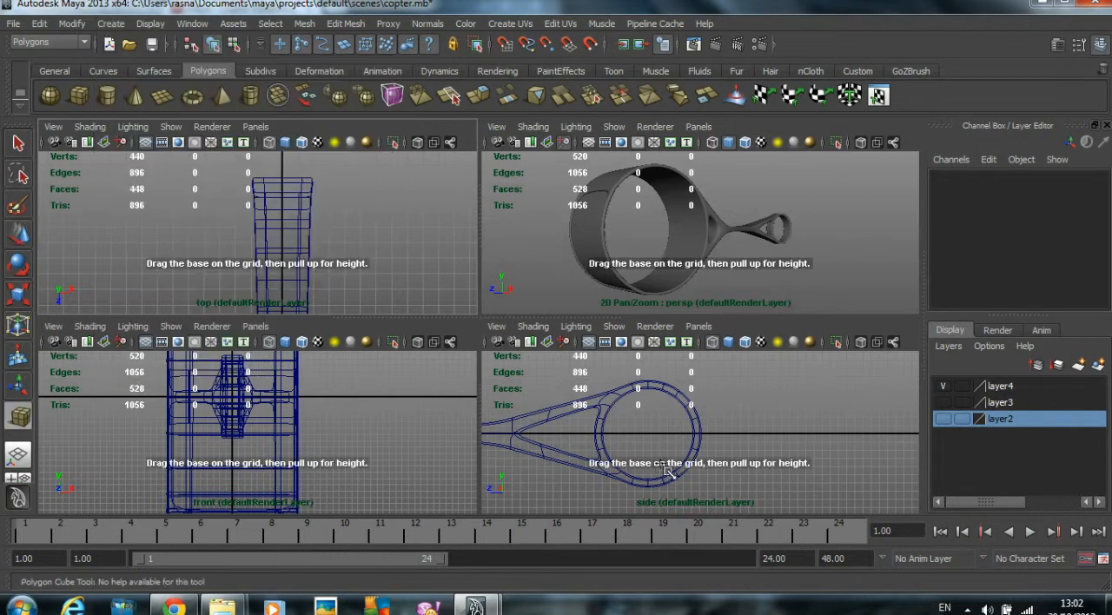
# - Draw a tall, thin box inside the small end ring, reaching from the ring's centre up to its upper inner edge
pyautogui.press('space')
pyautogui.moveTo(340, 217); pyautogui.dragTo(355, 325)
pyautogui.press('space')
pyautogui.press('space')
pyautogui.keyDown('alt'); pyautogui.moveTo(608, 290); pyautogui.dragTo(486, 300); pyautogui.keyUp('alt')
pyautogui.click(14, 232)
# - Inspect how the thin box sits inside the small ring in the perspective and top views
pyautogui.keyDown('alt'); pyautogui.moveTo(510, 297); pyautogui.dragTo(808, 304, button='right'); pyautogui.keyUp('alt')
pyautogui.keyDown('alt'); pyautogui.moveTo(594, 339); pyautogui.dragTo(574, 278, button='middle'); pyautogui.keyUp('alt')
pyautogui.keyDown('alt'); pyautogui.moveTo(575, 277); pyautogui.dragTo(681, 251, button='right'); pyautogui.keyUp('alt')
pyautogui.keyDown('alt'); pyautogui.moveTo(682, 251); pyautogui.dragTo(640, 227, button='middle'); pyautogui.keyUp('alt')
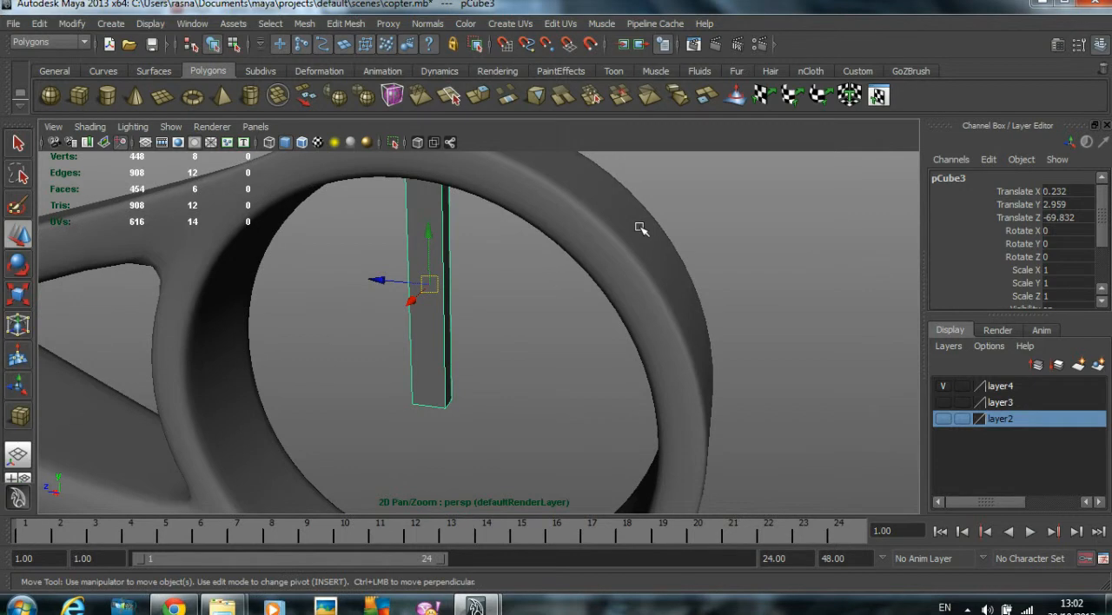
pyautogui.keyDown('alt'); pyautogui.moveTo(640, 227); pyautogui.dragTo(682, 241, button='right'); pyautogui.keyUp('alt')
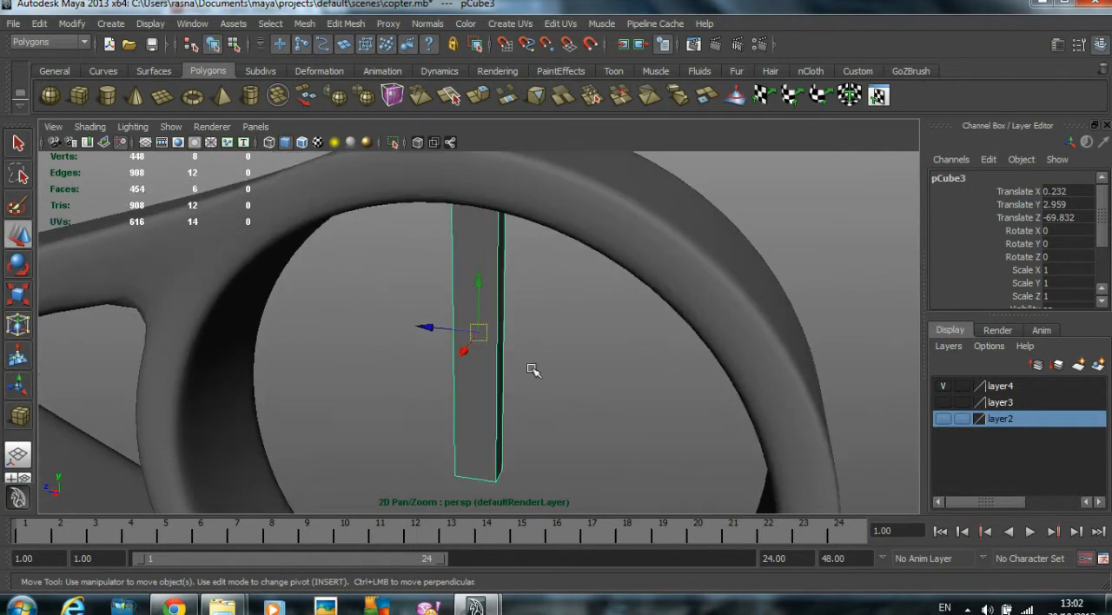
pyautogui.moveTo(558, 367)
pyautogui.keyDown('alt'); pyautogui.mouseDown()
pyautogui.moveTo(496, 355)
pyautogui.moveTo(611, 347)
pyautogui.moveTo(541, 359)
pyautogui.mouseUp(); pyautogui.keyUp('alt')
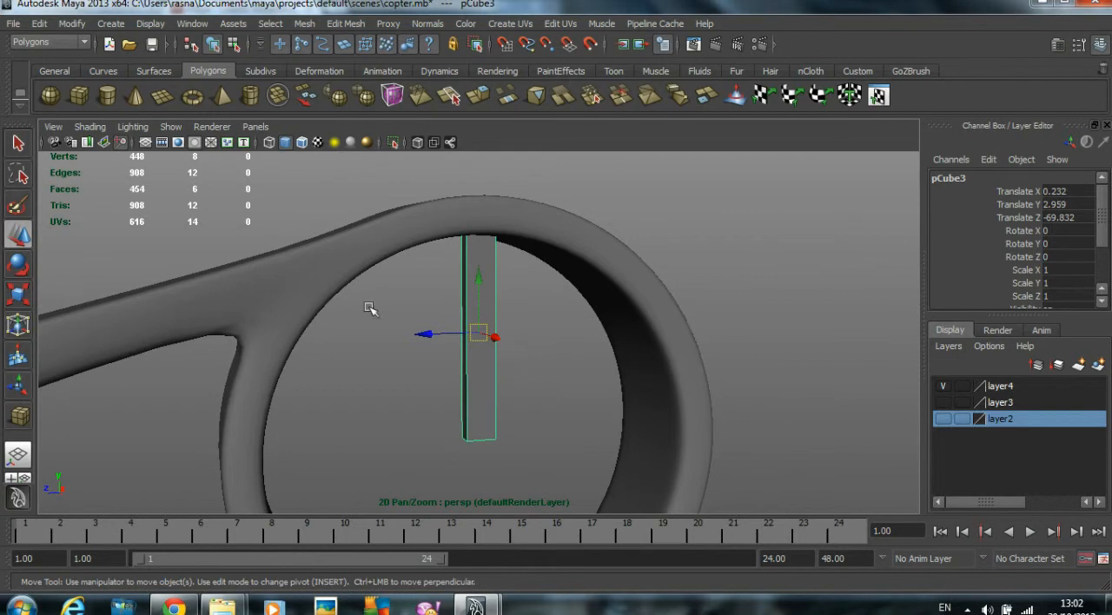
pyautogui.press('space')
pyautogui.press('space')
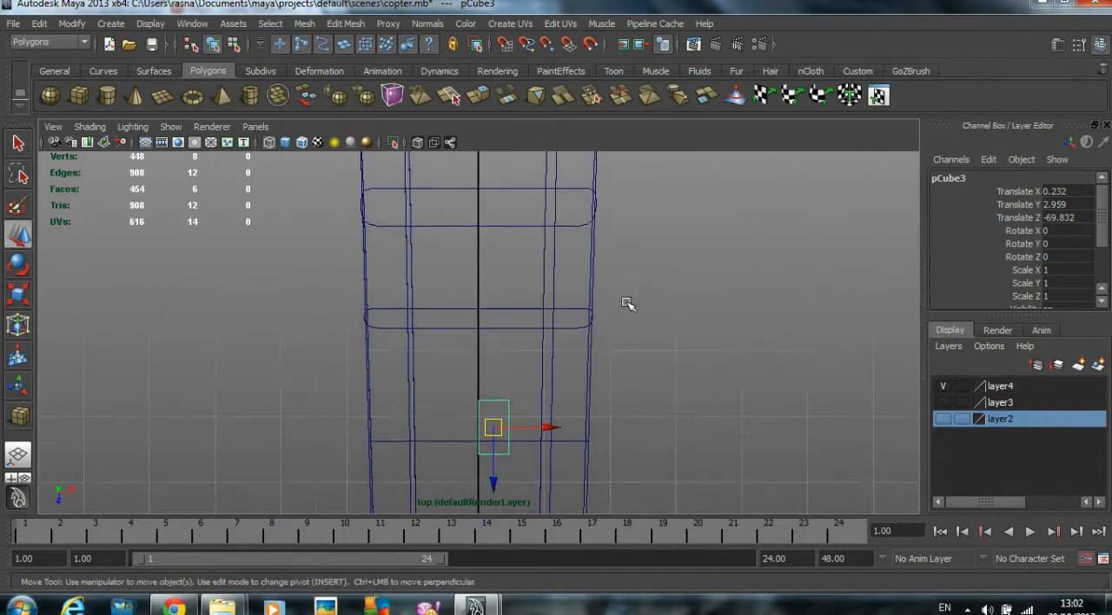
pyautogui.press('space')
pyautogui.press('space')
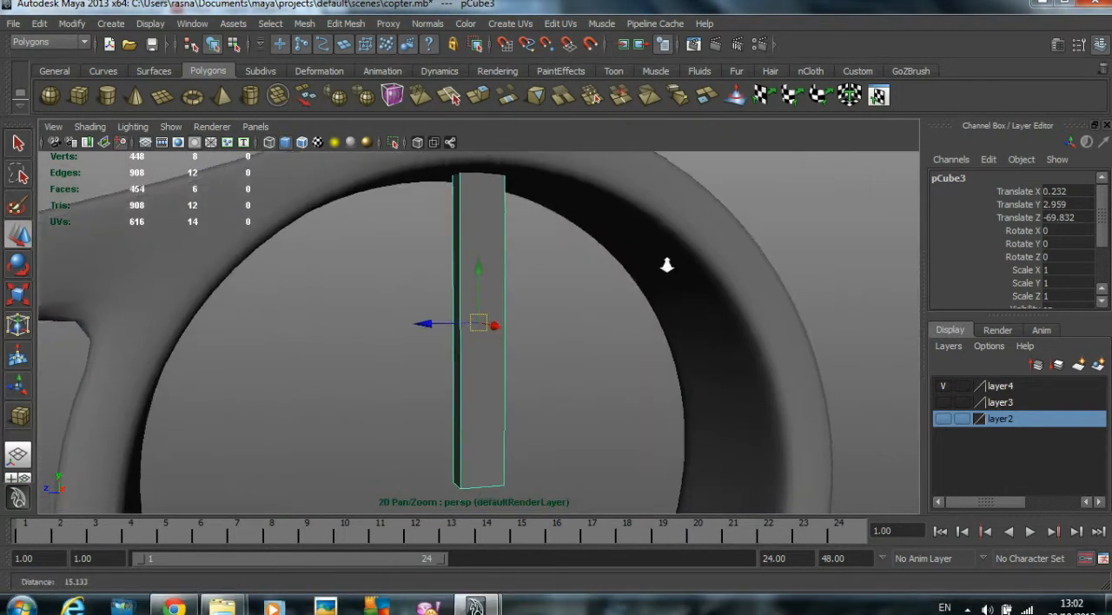
# - Turn on smooth preview for the thin box and insert edge loops near its lower and upper ends
pyautogui.press('3')
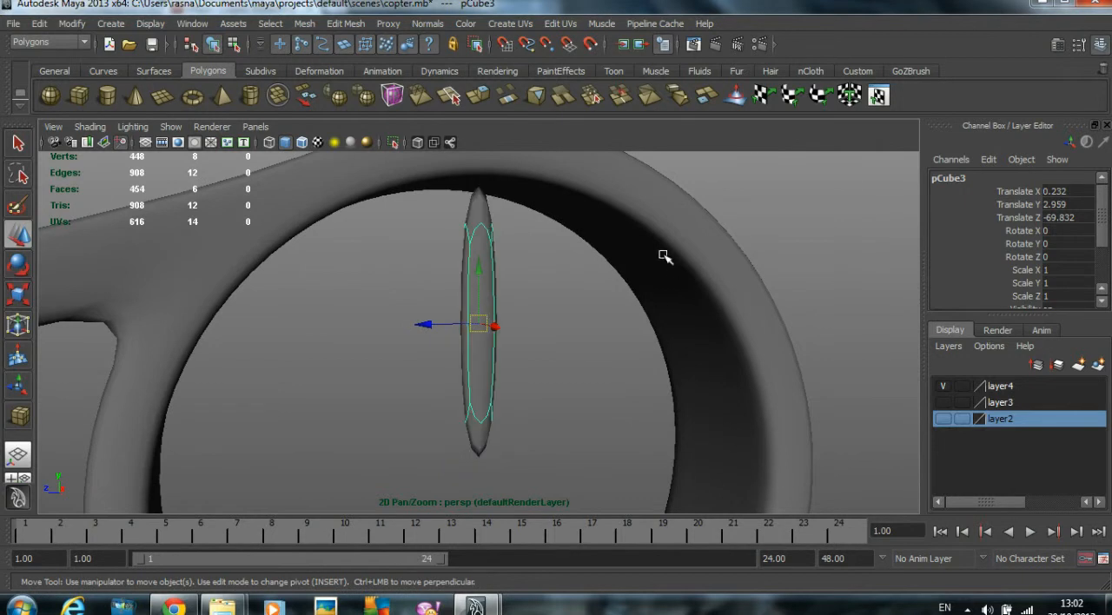
pyautogui.click(346, 24)
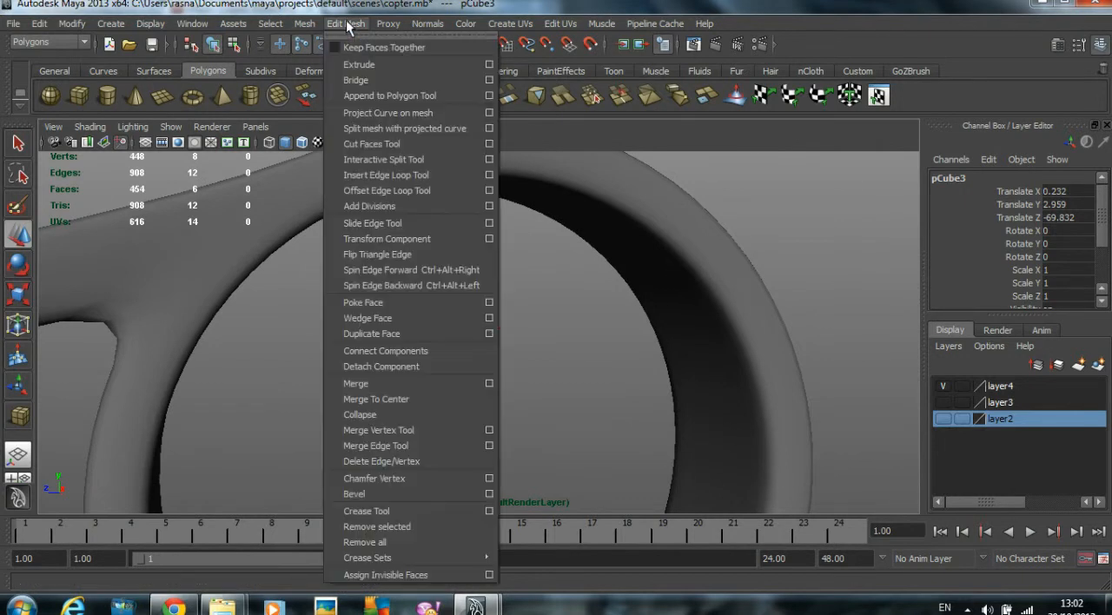
pyautogui.click(404, 178)
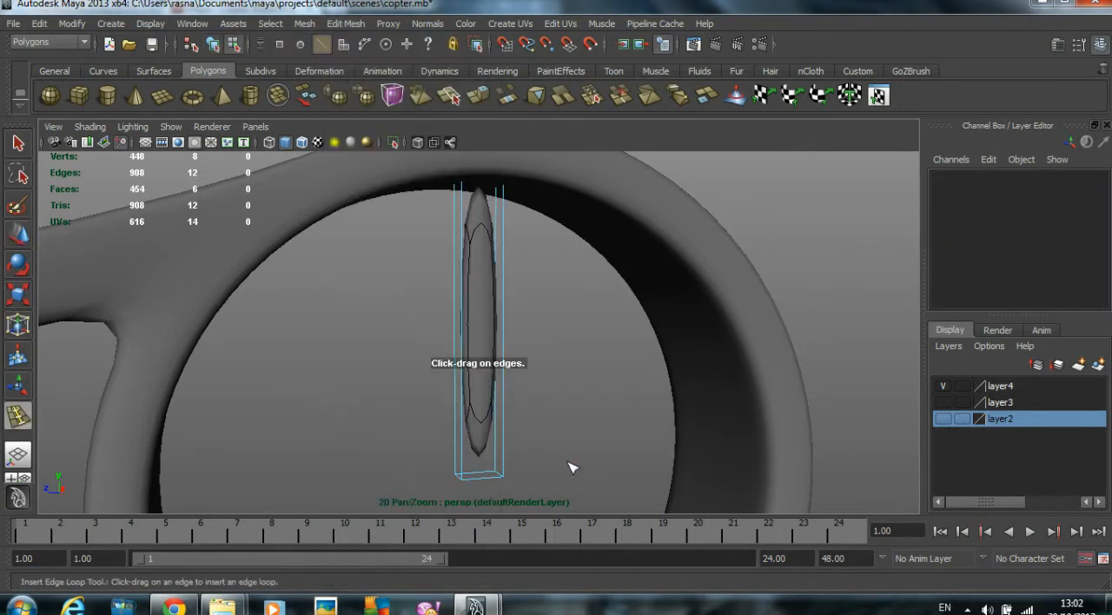
pyautogui.moveTo(467, 471); pyautogui.dragTo(475, 478)
pyautogui.scroll(-1, 667, 327)
pyautogui.keyDown('alt'); pyautogui.moveTo(560, 316); pyautogui.dragTo(469, 233); pyautogui.keyUp('alt')
pyautogui.moveTo(483, 329)
pyautogui.keyDown('alt'); pyautogui.mouseDown()
pyautogui.moveTo(506, 330)
pyautogui.moveTo(491, 347)
pyautogui.moveTo(472, 335)
pyautogui.moveTo(496, 335)
pyautogui.mouseUp(); pyautogui.keyUp('alt')
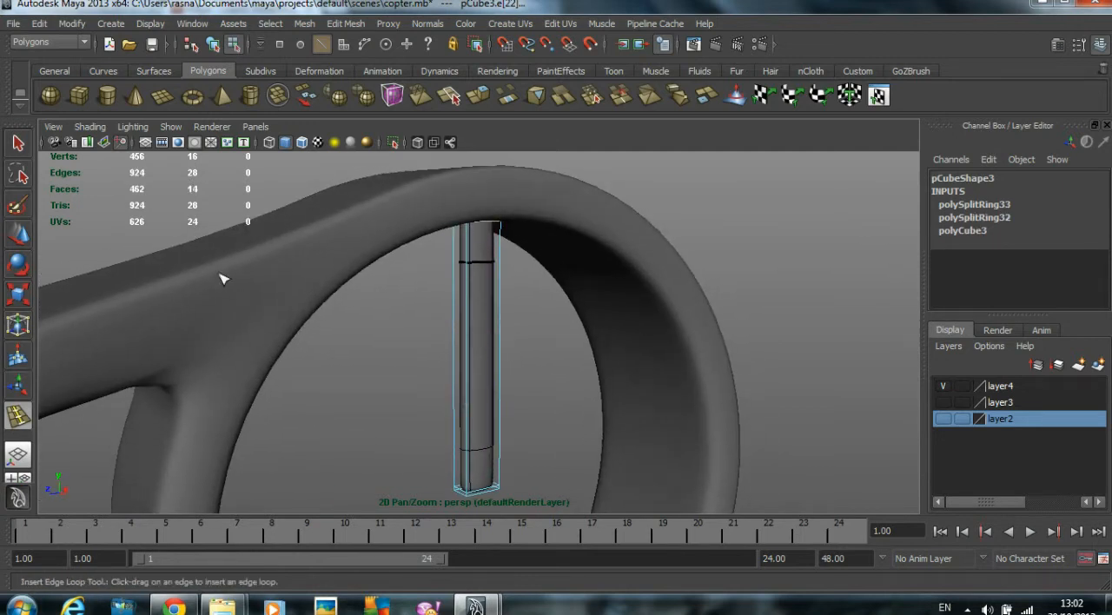
# - Leave the Insert Edge Loop tool and return the thin box to object mode, selected for moving
pyautogui.press('w')
pyautogui.click(336, 362)
pyautogui.keyDown('alt'); pyautogui.moveTo(486, 372); pyautogui.dragTo(474, 338); pyautogui.keyUp('alt')
pyautogui.rightClick(475, 324)
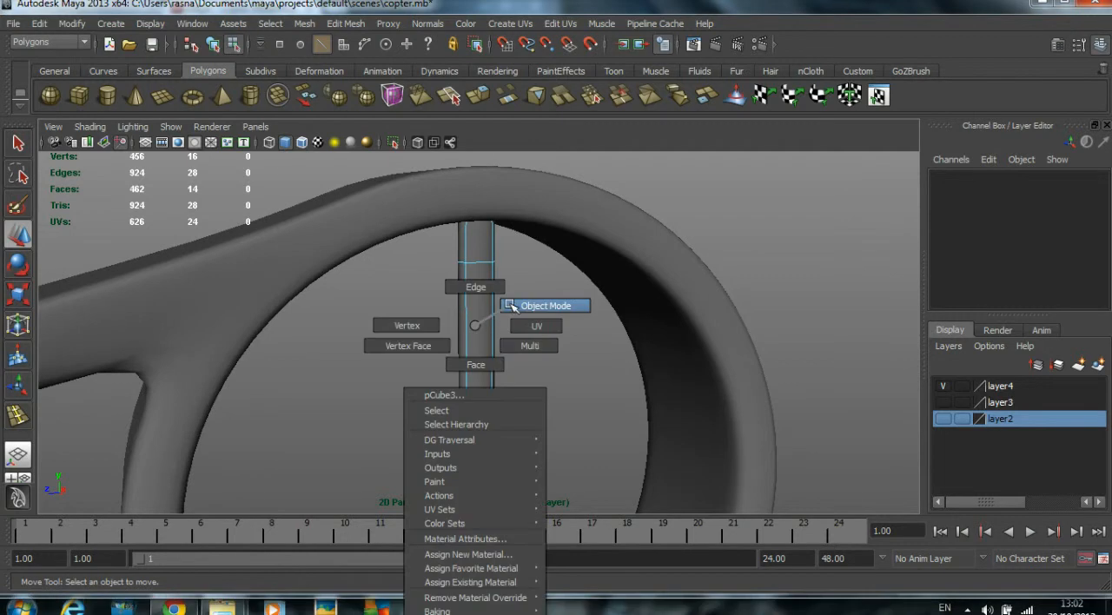
pyautogui.click(513, 305)
pyautogui.moveTo(550, 405); pyautogui.dragTo(461, 385)
pyautogui.keyDown('alt'); pyautogui.moveTo(461, 385); pyautogui.dragTo(517, 379, button='right'); pyautogui.keyUp('alt')
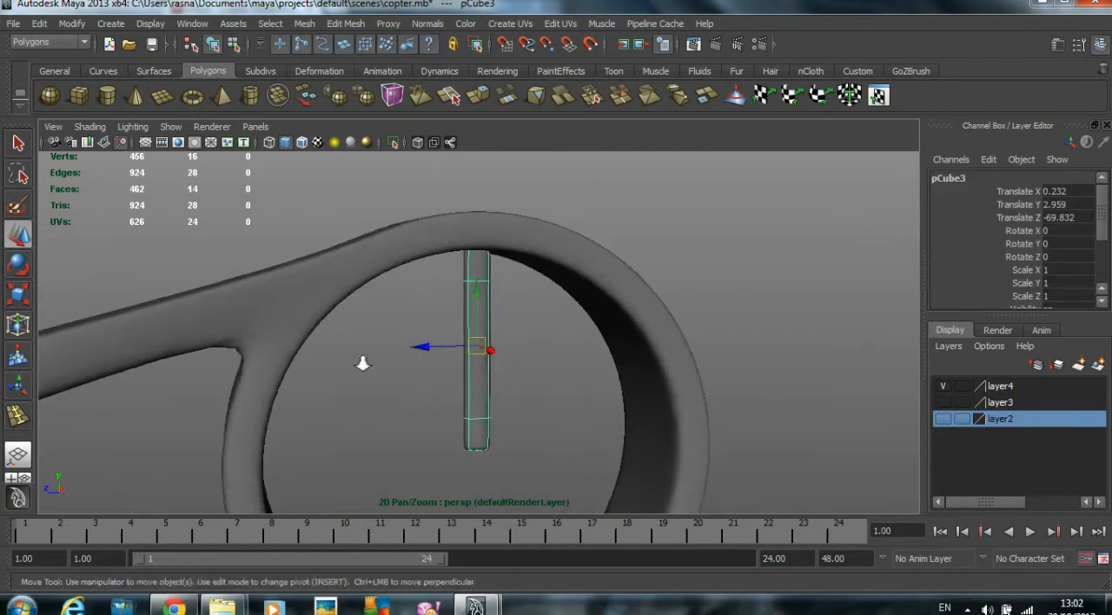
pyautogui.keyDown('alt'); pyautogui.moveTo(362, 362); pyautogui.dragTo(456, 355, button='right'); pyautogui.keyUp('alt')
pyautogui.press('e')
pyautogui.moveTo(415, 305); pyautogui.dragTo(483, 357)
pyautogui.press('w')
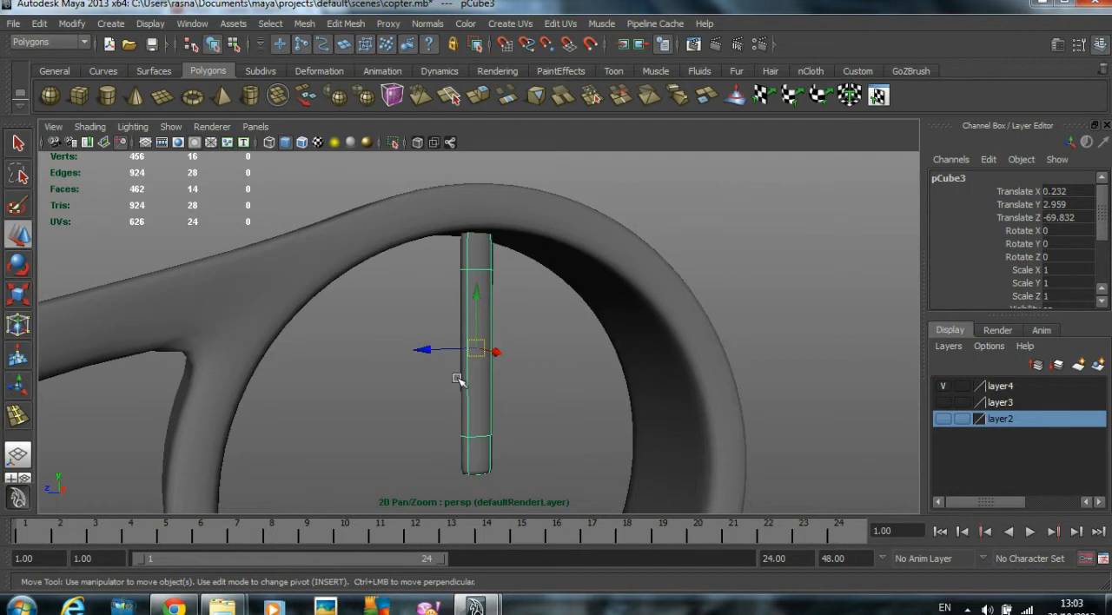
# - Move the thin box in the side view to Translate Z -69.662, aligning it with the small ring's vertical centre line
pyautogui.press('space')
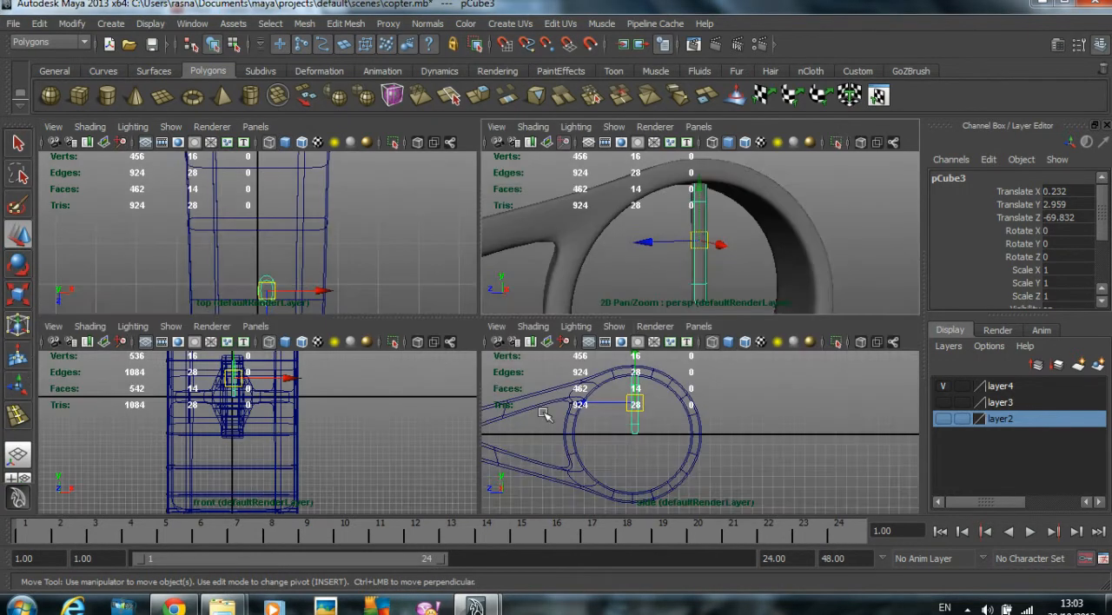
pyautogui.press('space')
pyautogui.scroll(1, 445, 399)
pyautogui.keyDown('alt'); pyautogui.moveTo(401, 392); pyautogui.dragTo(450, 389, button='middle'); pyautogui.keyUp('alt')
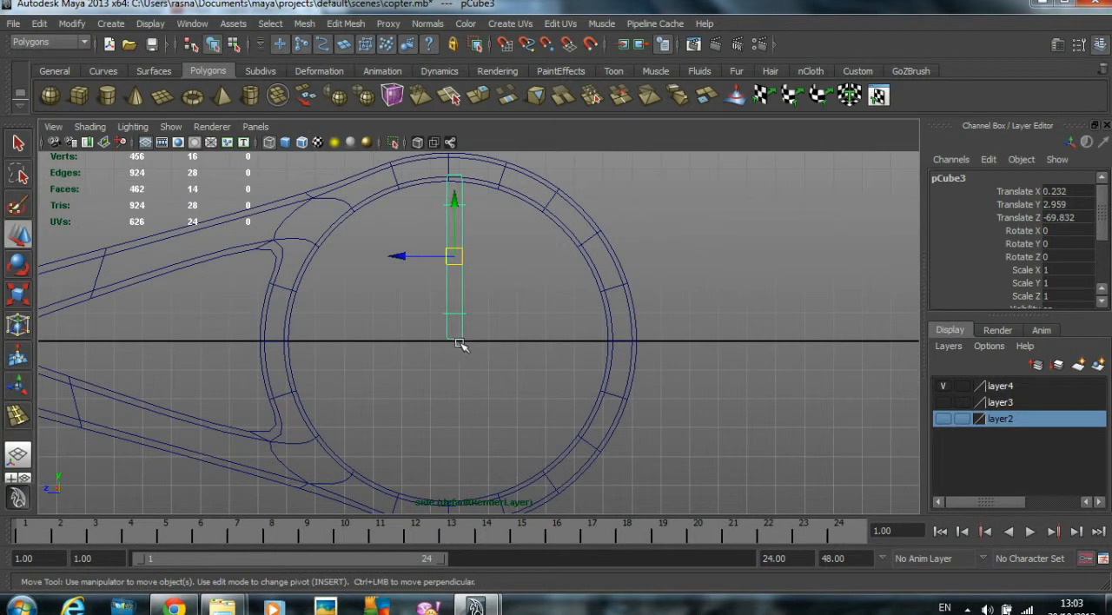
pyautogui.moveTo(410, 256)
pyautogui.mouseDown()
pyautogui.moveTo(392, 256)
pyautogui.moveTo(401, 256)
pyautogui.mouseUp()
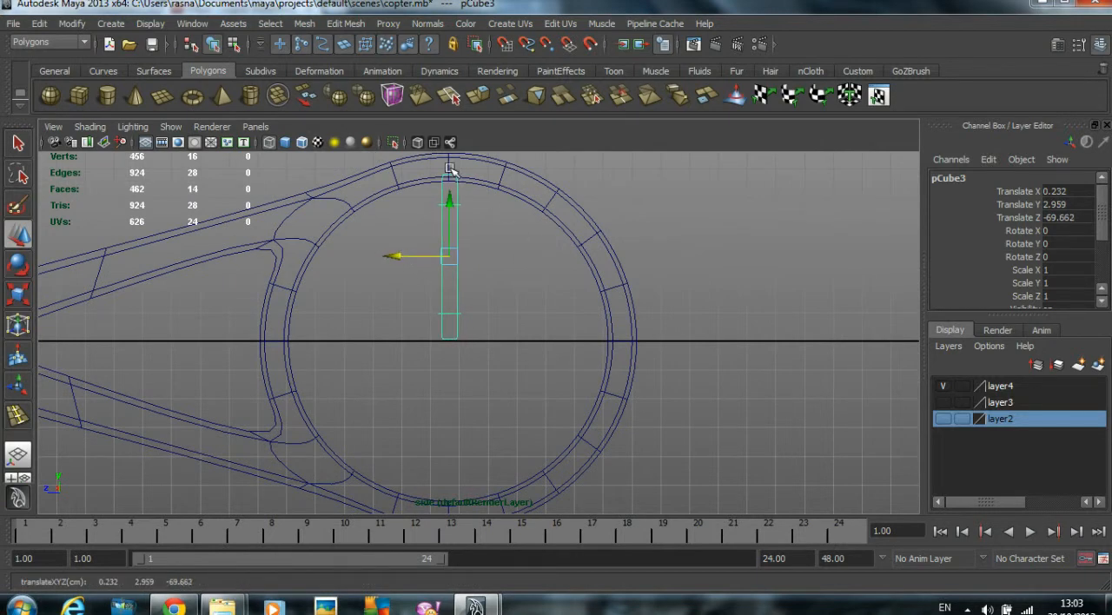
# - Move the thin box's pivot straight down to the centre of the small ring
pyautogui.keyDown('alt'); pyautogui.moveTo(474, 372); pyautogui.dragTo(464, 344, button='right'); pyautogui.keyUp('alt')
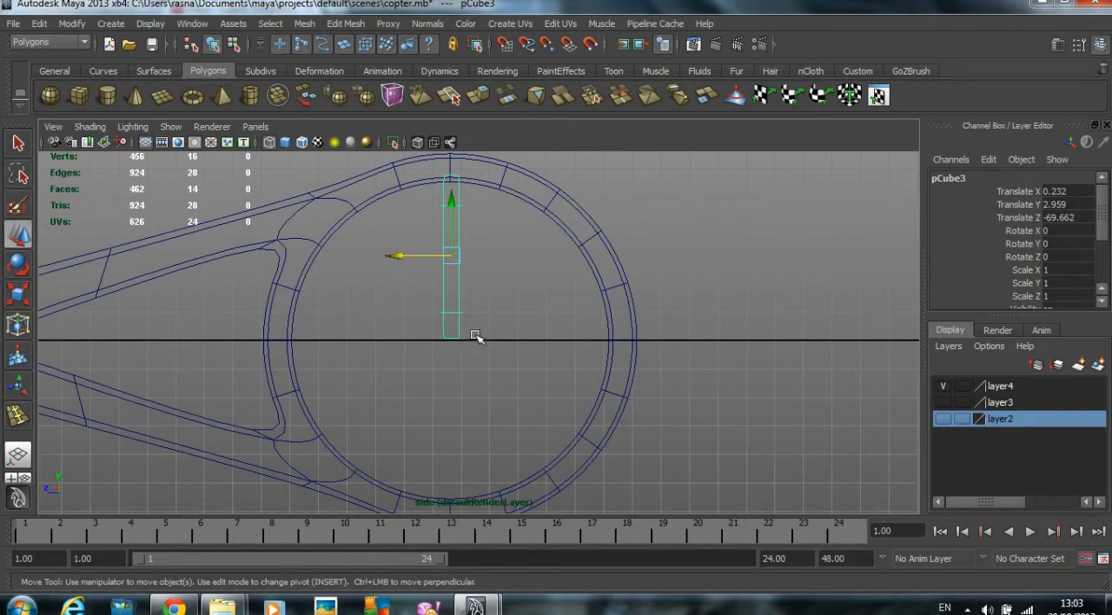
pyautogui.press('Insert')
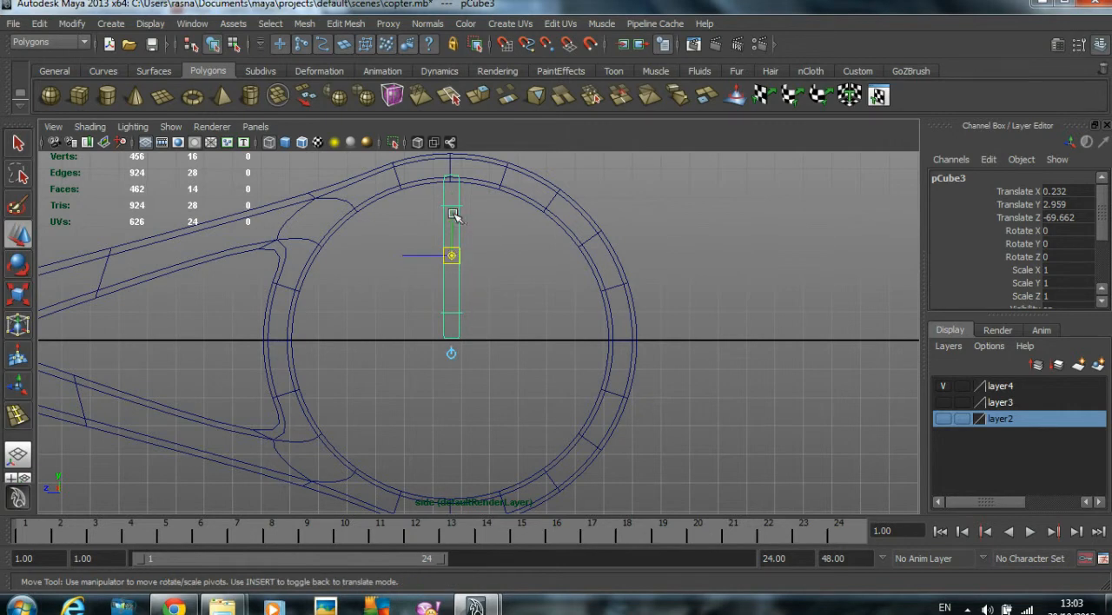
pyautogui.moveTo(453, 210); pyautogui.dragTo(561, 295)
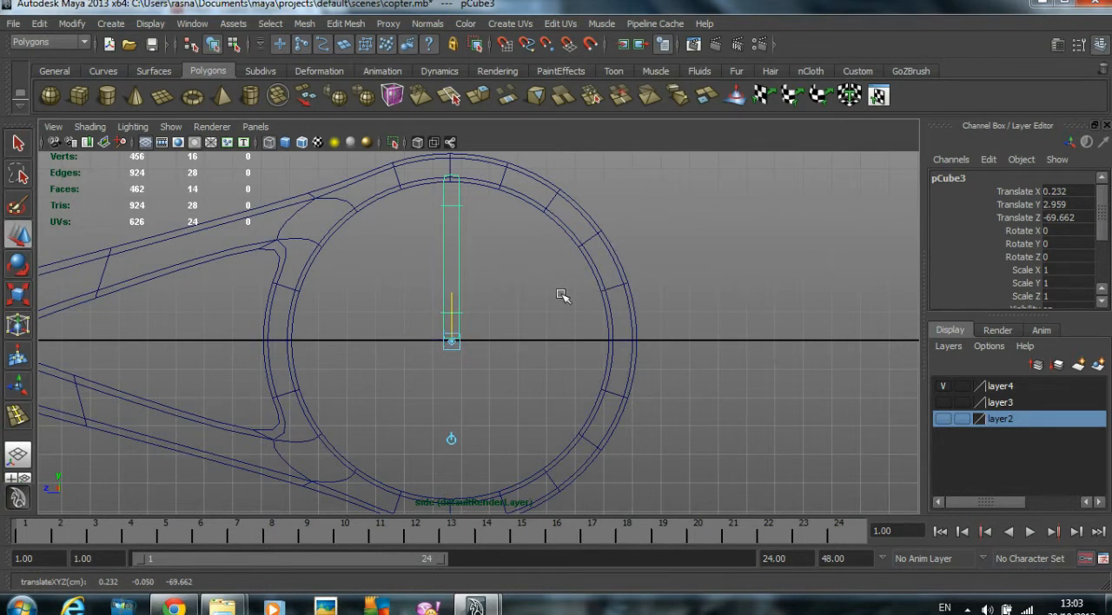
pyautogui.hotkey('ctrl', 'z')
pyautogui.press('Insert')
# - Try rotating the thin box around the X axis in the side view and undo the rotation
pyautogui.click(20, 272)
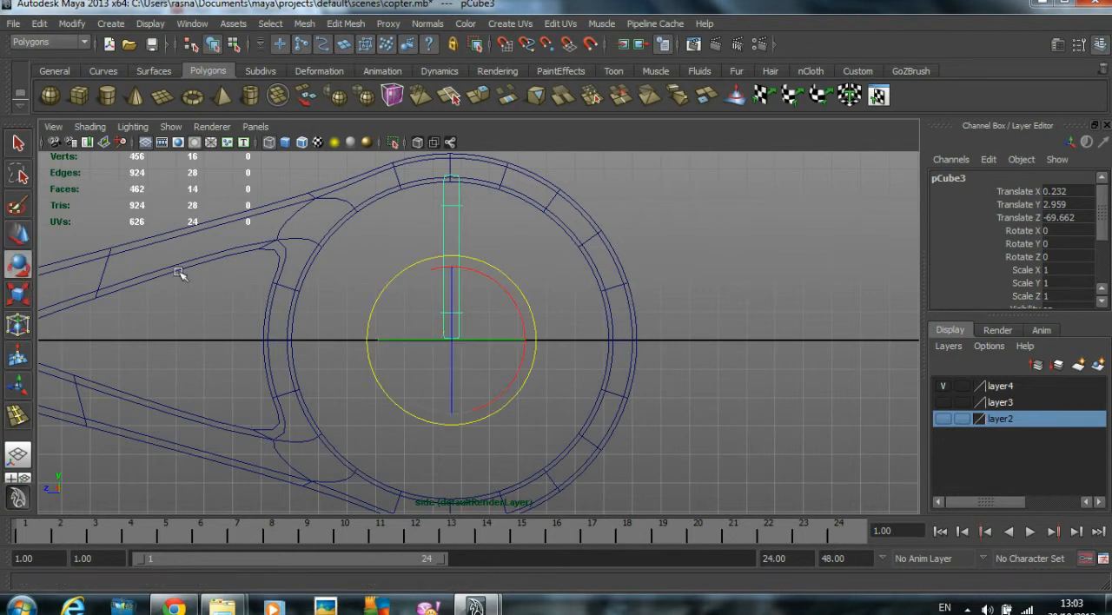
pyautogui.moveTo(491, 279); pyautogui.dragTo(347, 273)
pyautogui.hotkey('ctrl', 'z')
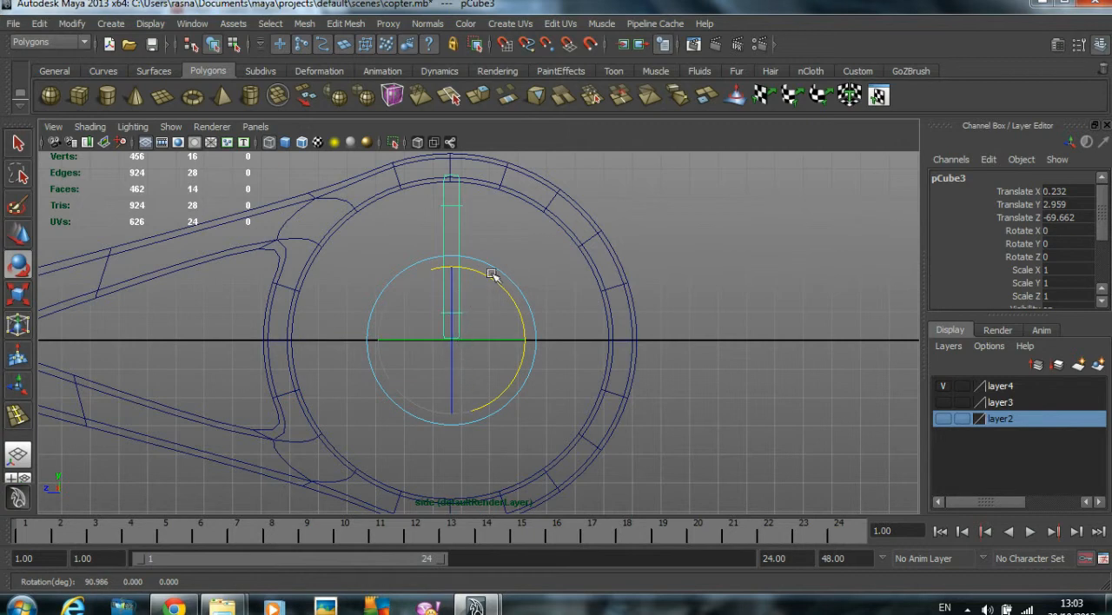
# - Rotate the thin box around its Y axis to about 27.7 degrees, giving the blade a pitch
pyautogui.press('space')
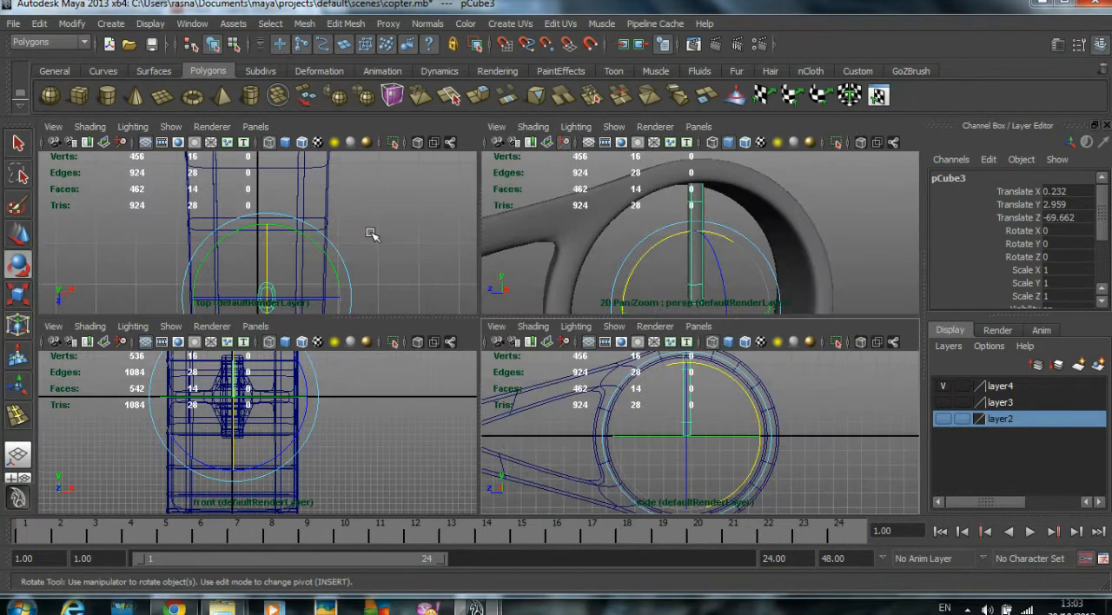
pyautogui.press('space')
pyautogui.keyDown('alt'); pyautogui.moveTo(548, 255); pyautogui.dragTo(491, 373); pyautogui.keyUp('alt')
pyautogui.moveTo(491, 449); pyautogui.dragTo(503, 454)
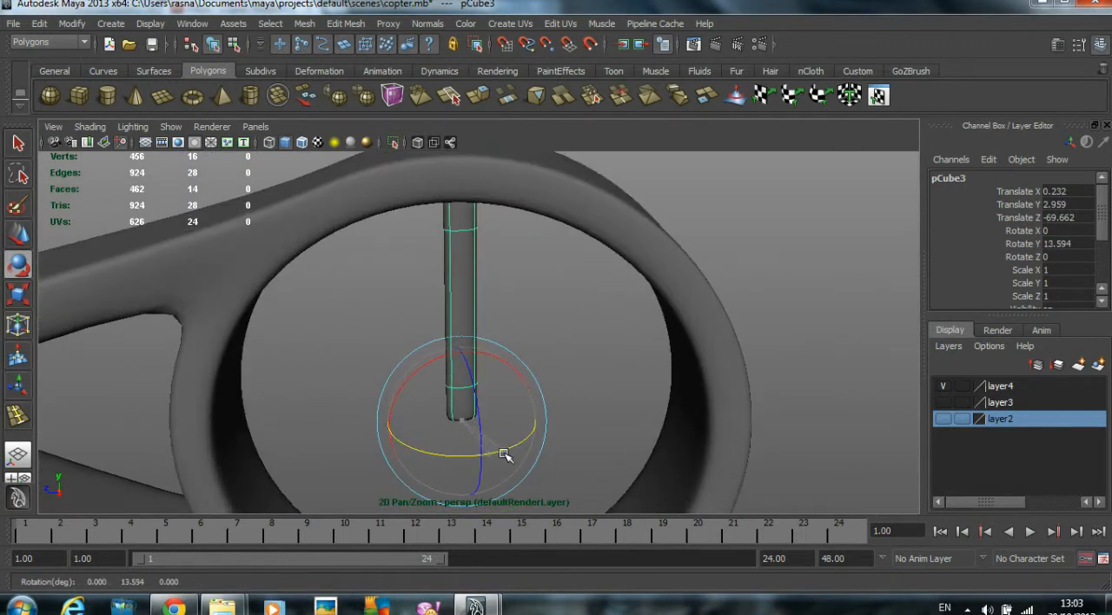
pyautogui.click(590, 431)
pyautogui.keyDown('alt'); pyautogui.moveTo(590, 432); pyautogui.dragTo(402, 371); pyautogui.keyUp('alt')
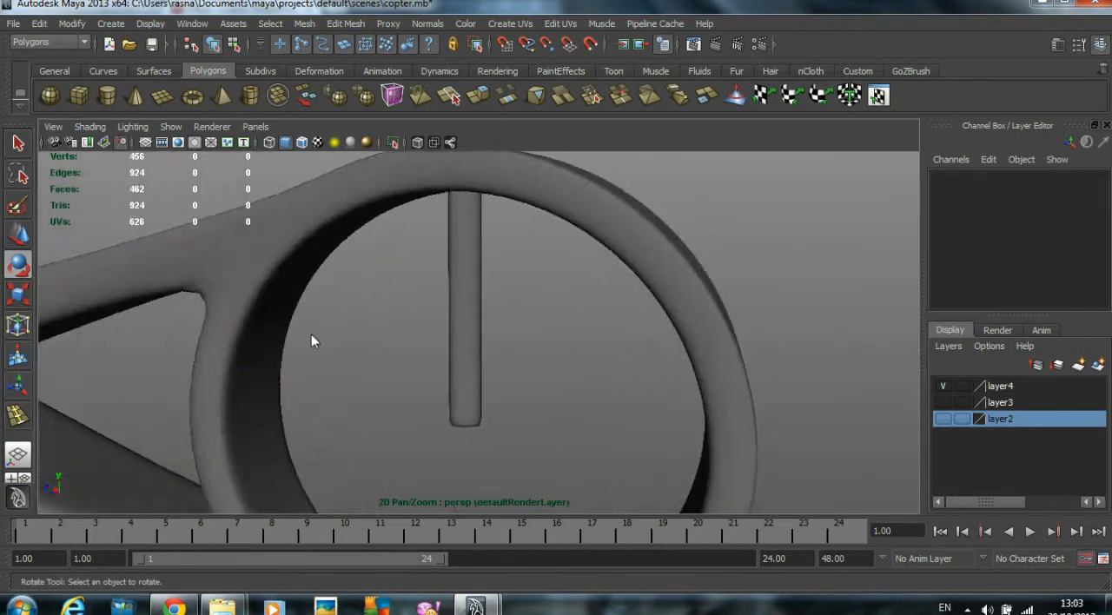
# - Move the pitched blade in the top view to Translate X 0, centring it across the ring's width
pyautogui.press('space')
pyautogui.press('space')
pyautogui.keyDown('alt'); pyautogui.moveTo(525, 401); pyautogui.dragTo(528, 380, button='middle'); pyautogui.keyUp('alt')
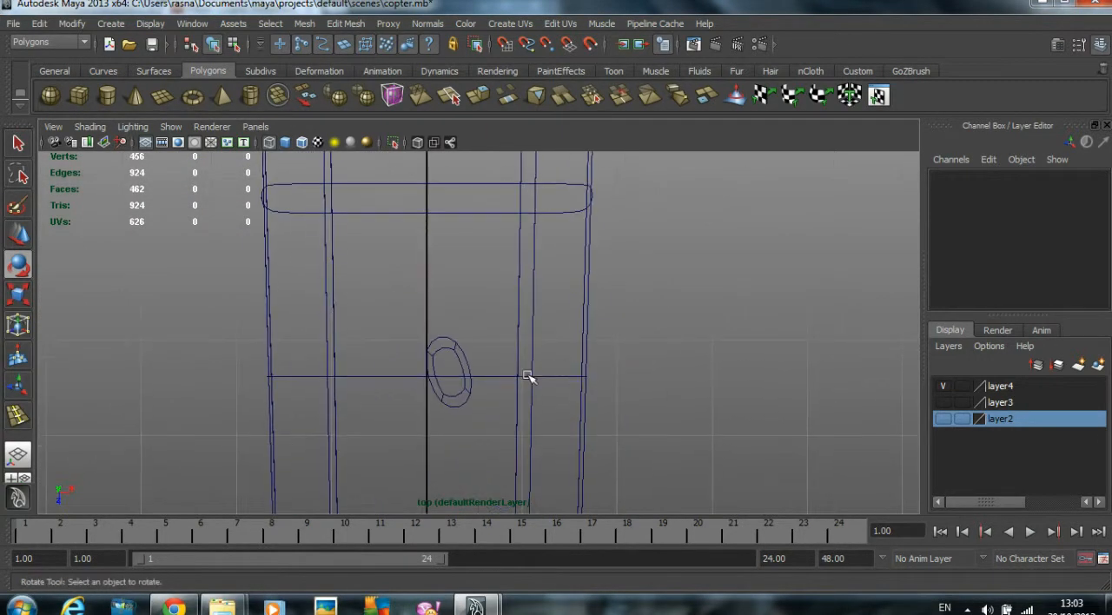
pyautogui.click(461, 356)
pyautogui.moveTo(524, 377); pyautogui.dragTo(482, 373)
pyautogui.press('w')
pyautogui.press('space')
pyautogui.press('space')
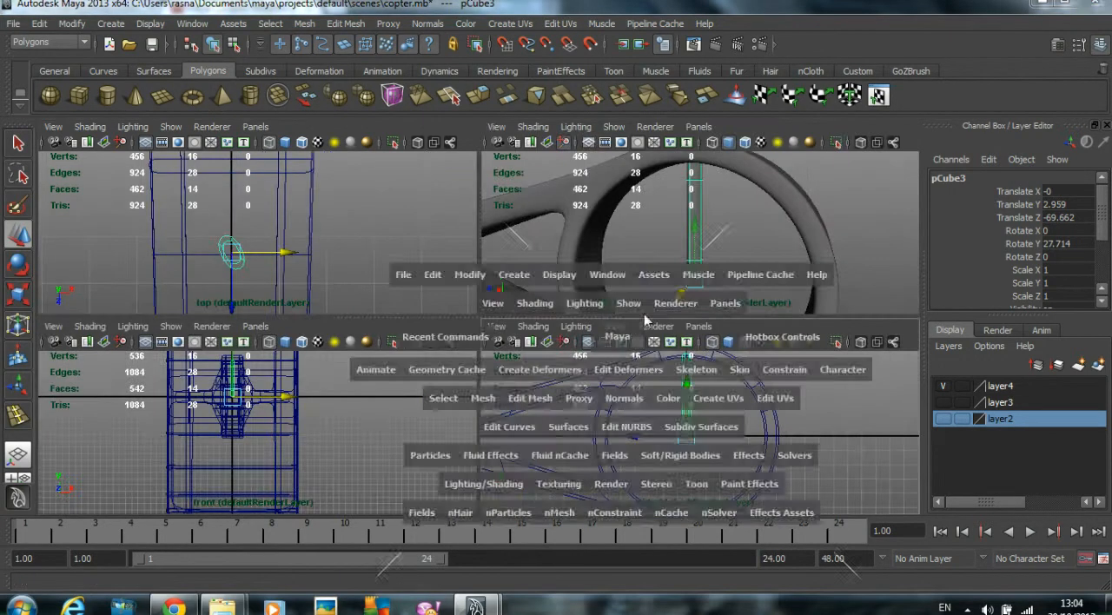
pyautogui.click(502, 297)
pyautogui.hotkey('ctrl', 'z')
# - Try rotating the pitched blade around the X axis in the perspective view and undo the rotation
pyautogui.press('e')
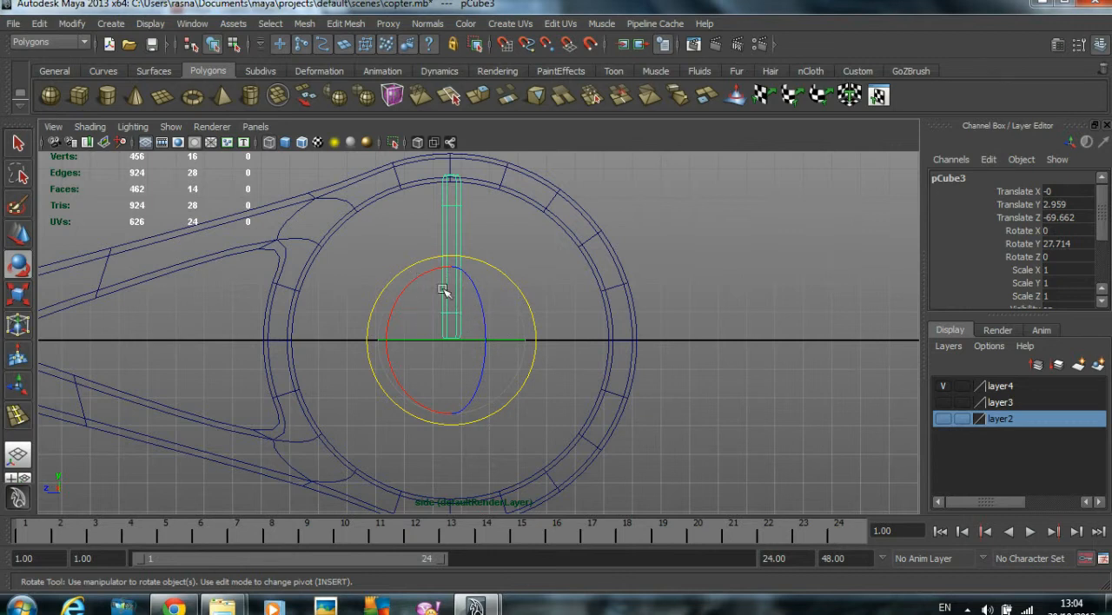
pyautogui.press('space')
pyautogui.moveTo(548, 268); pyautogui.dragTo(595, 263)
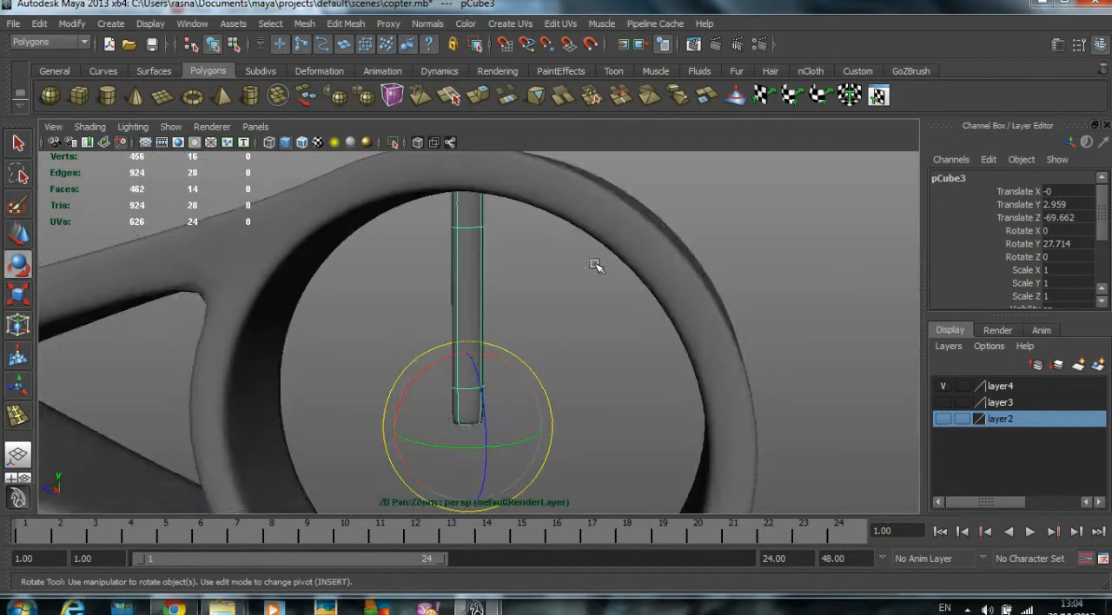
pyautogui.moveTo(422, 383); pyautogui.dragTo(651, 390)
pyautogui.hotkey('ctrl', 'z')
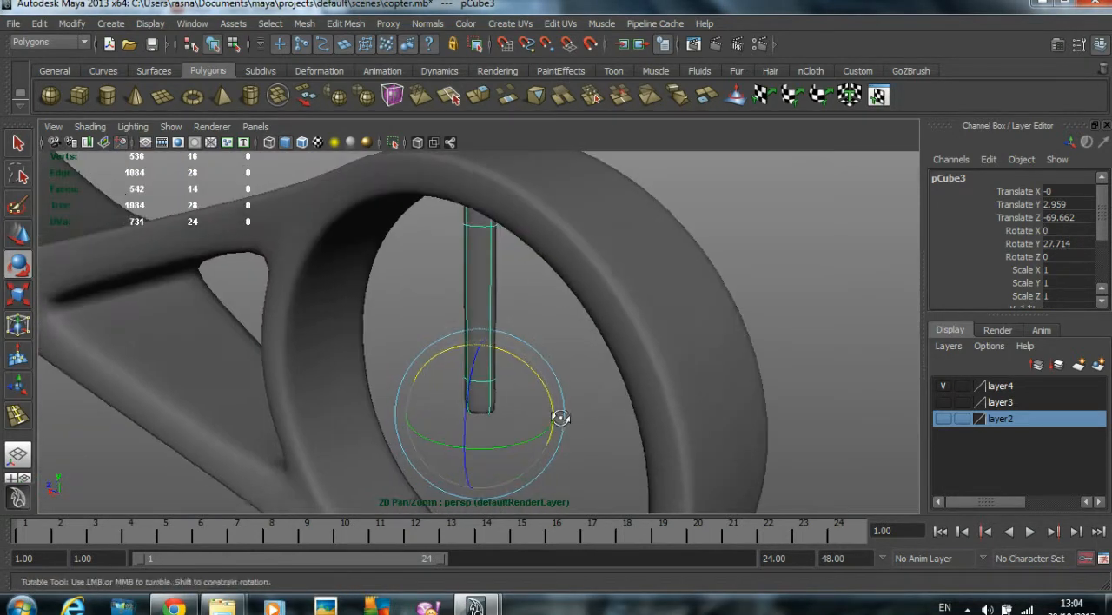
# - Freeze the transformations of the pitched blade in the side view
pyautogui.press('space')
pyautogui.press('space')
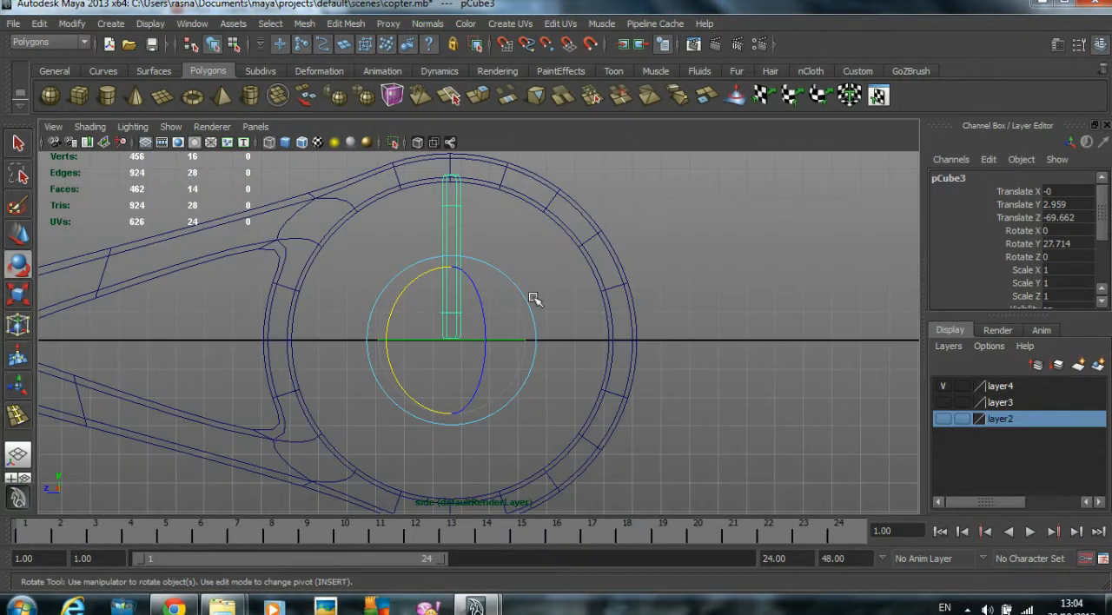
pyautogui.click(83, 24)
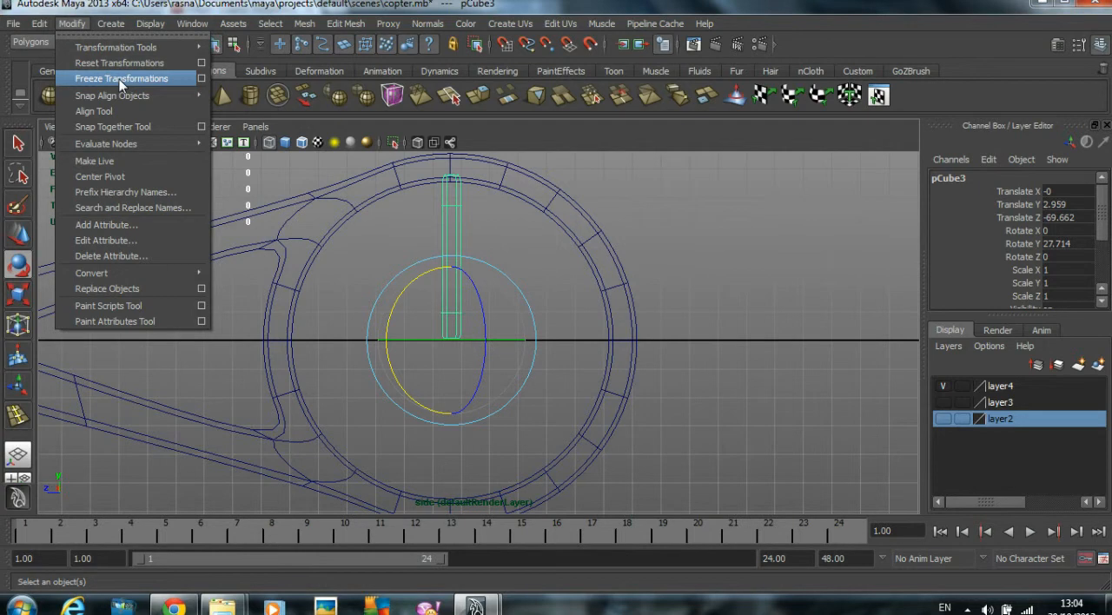
pyautogui.moveTo(1029, 315); pyautogui.dragTo(1028, 391)
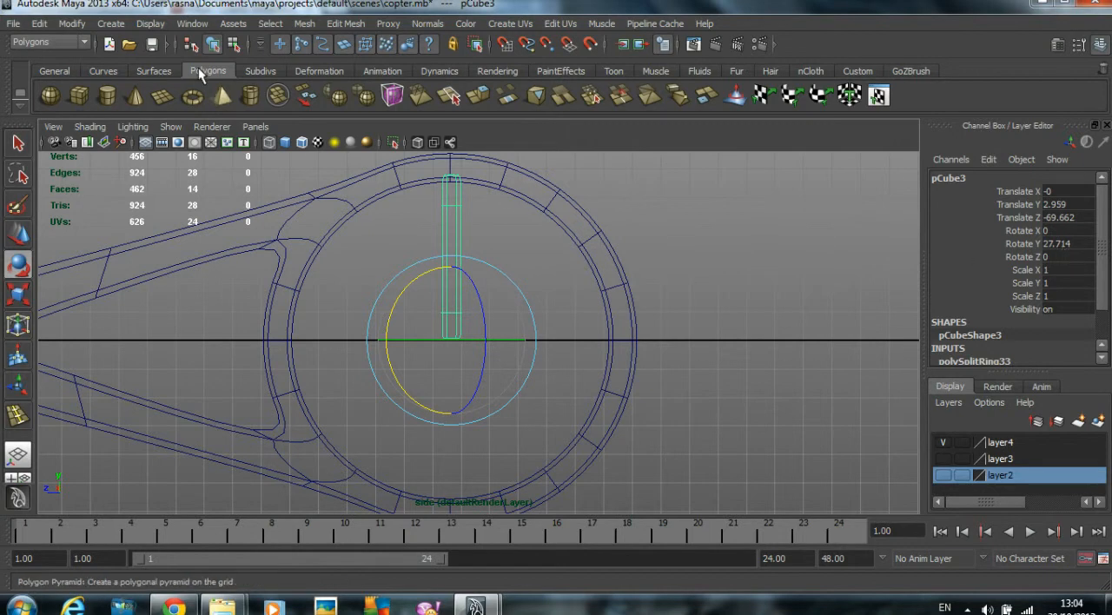
pyautogui.click(71, 23)
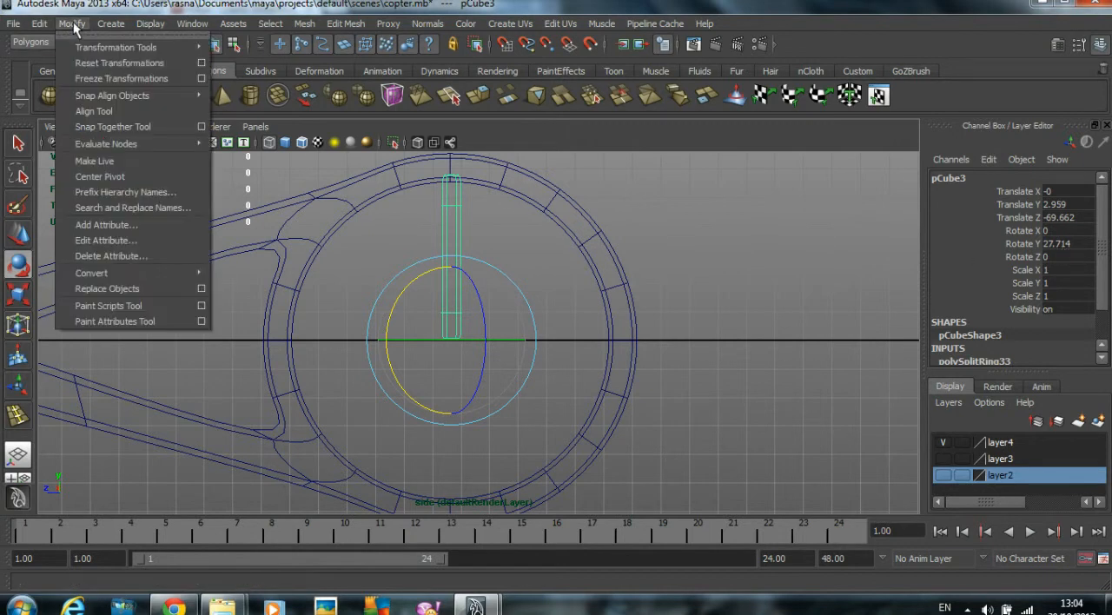
pyautogui.click(109, 79)
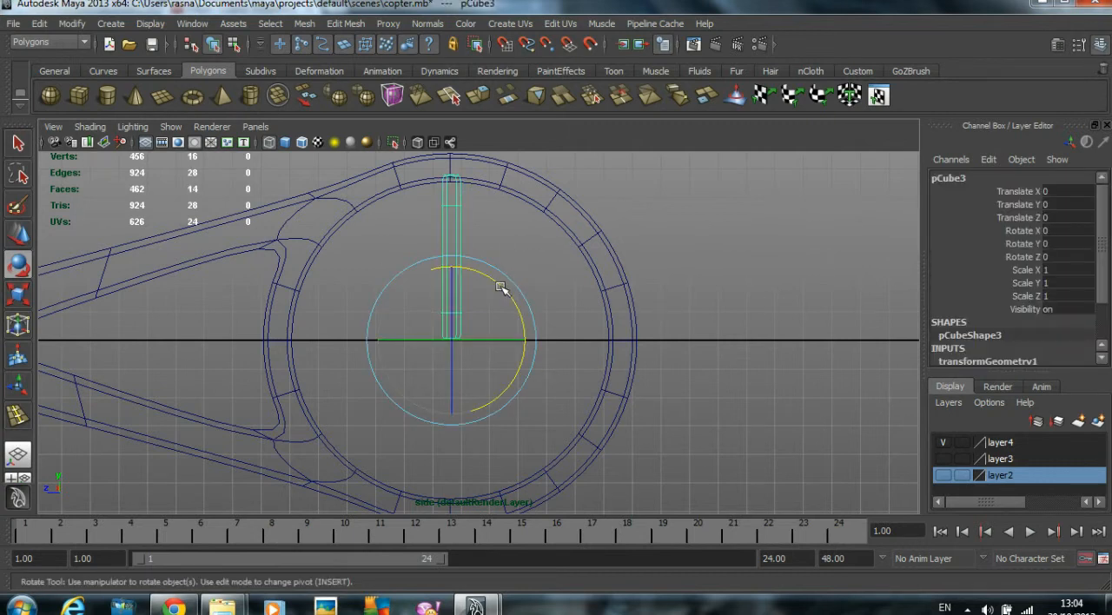
# - Try rotating the blade around the ring's centre on the X axis in the side view and undo each rotation
pyautogui.moveTo(500, 287); pyautogui.dragTo(501, 289)
pyautogui.hotkey('ctrl', 'z')
pyautogui.moveTo(496, 281); pyautogui.dragTo(514, 306)
pyautogui.hotkey('ctrl', 'z')
pyautogui.moveTo(486, 282); pyautogui.dragTo(511, 292)
pyautogui.hotkey('ctrl', 'z')
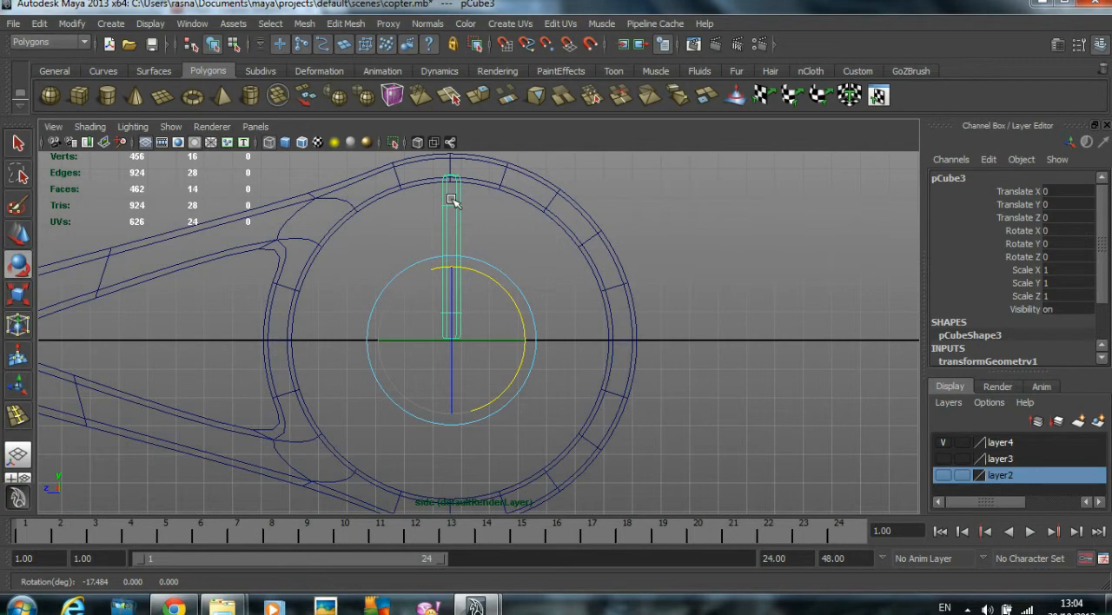
# - Open the Duplicate Special options for the blade and reset the settings to their defaults
pyautogui.scroll(-1, 601, 301)
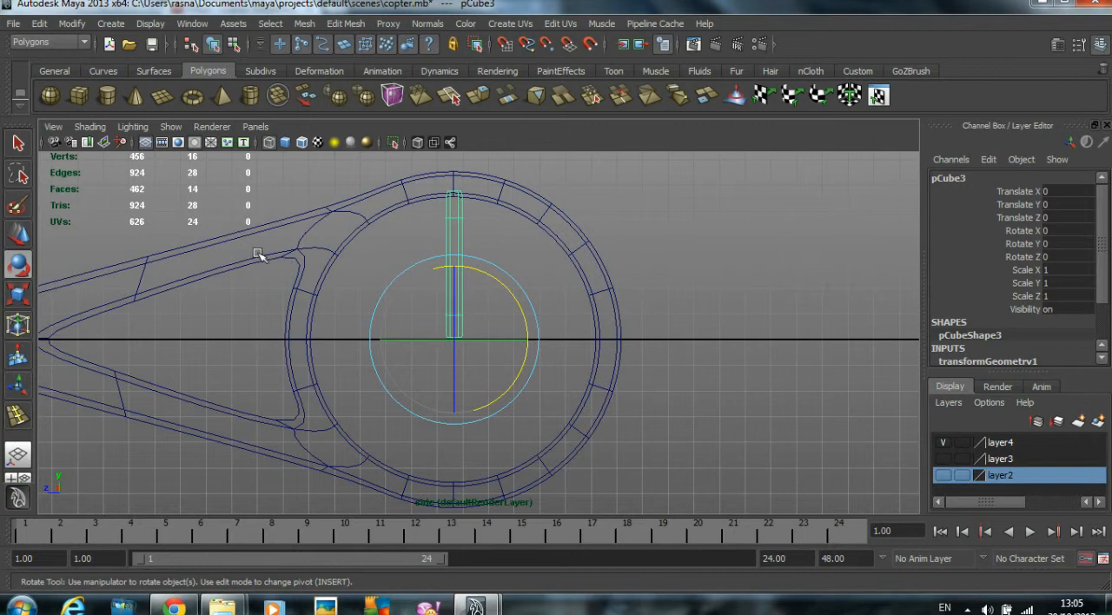
pyautogui.click(39, 24)
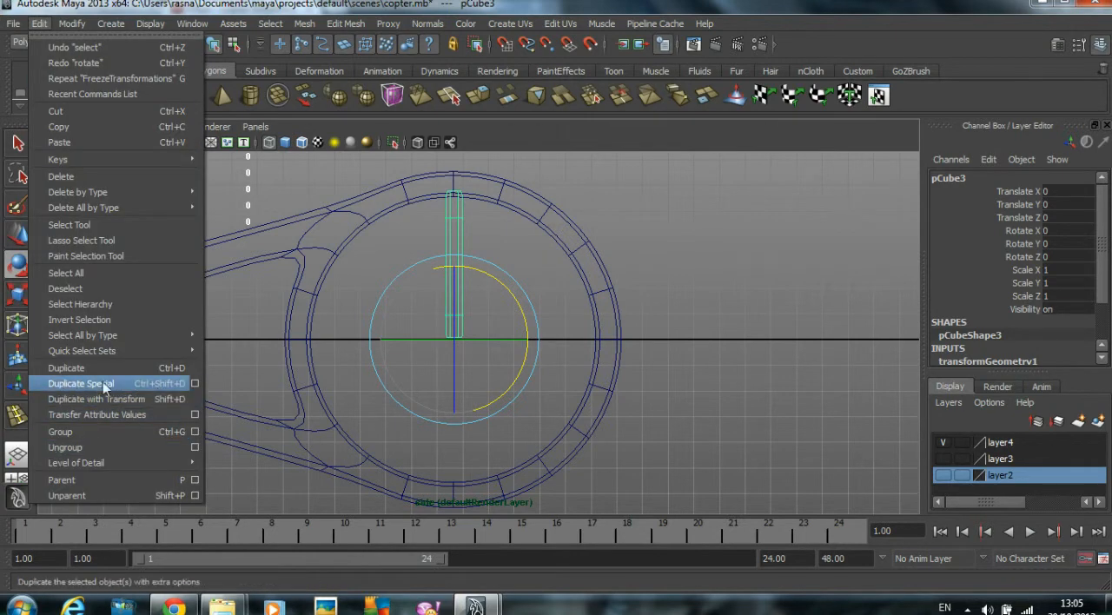
pyautogui.moveTo(748, 10); pyautogui.dragTo(658, 20)
pyautogui.click(642, 42)
pyautogui.click(674, 75)
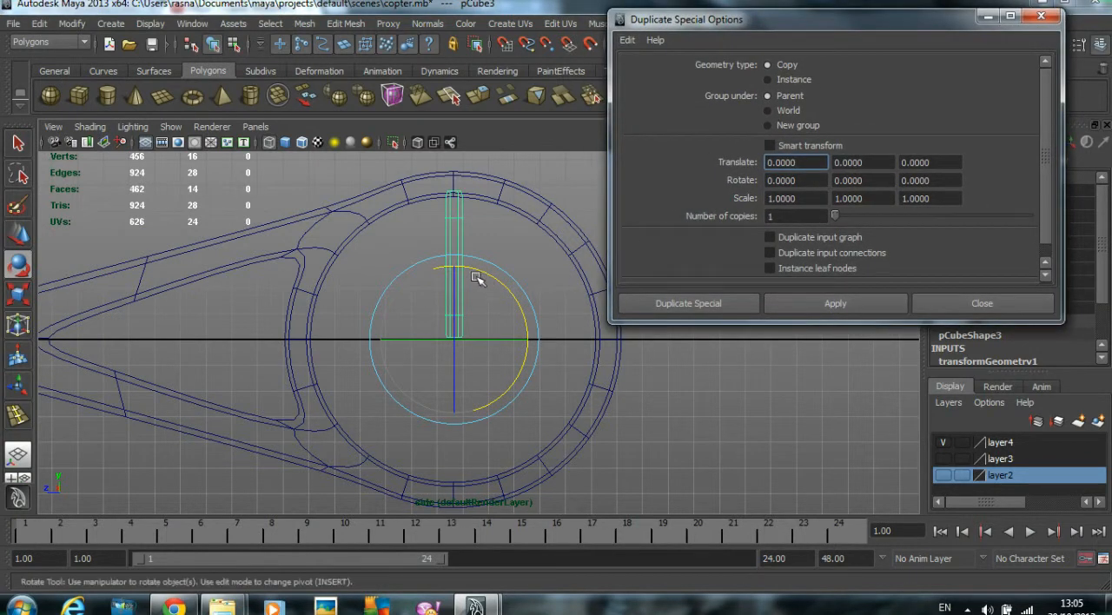
# - Create 19 copies of the blade around the ring's centre with Duplicate Special, rotating each one 18 degrees around X
pyautogui.click(473, 231)
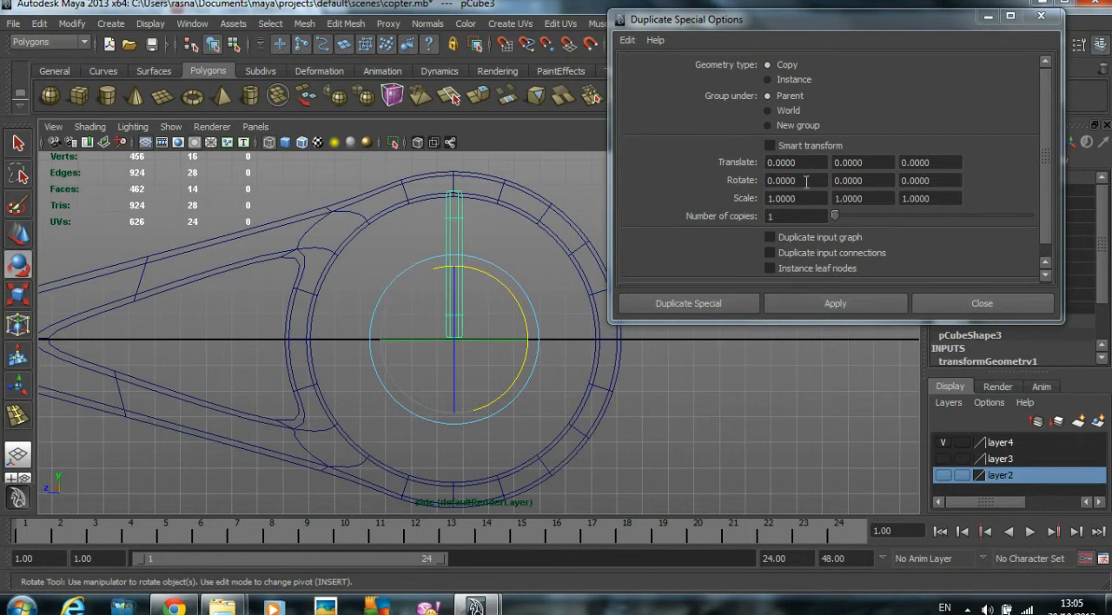
pyautogui.moveTo(797, 181); pyautogui.dragTo(751, 185)
pyautogui.click(900, 181)
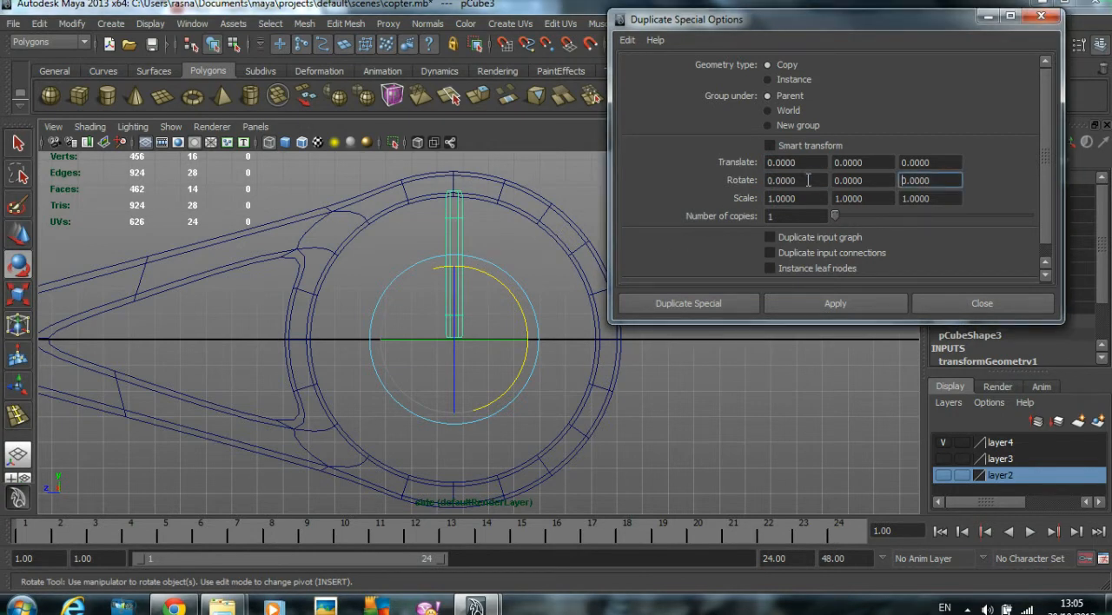
pyautogui.doubleClick(887, 181)
pyautogui.doubleClick(938, 180)
pyautogui.moveTo(799, 181); pyautogui.dragTo(755, 181)
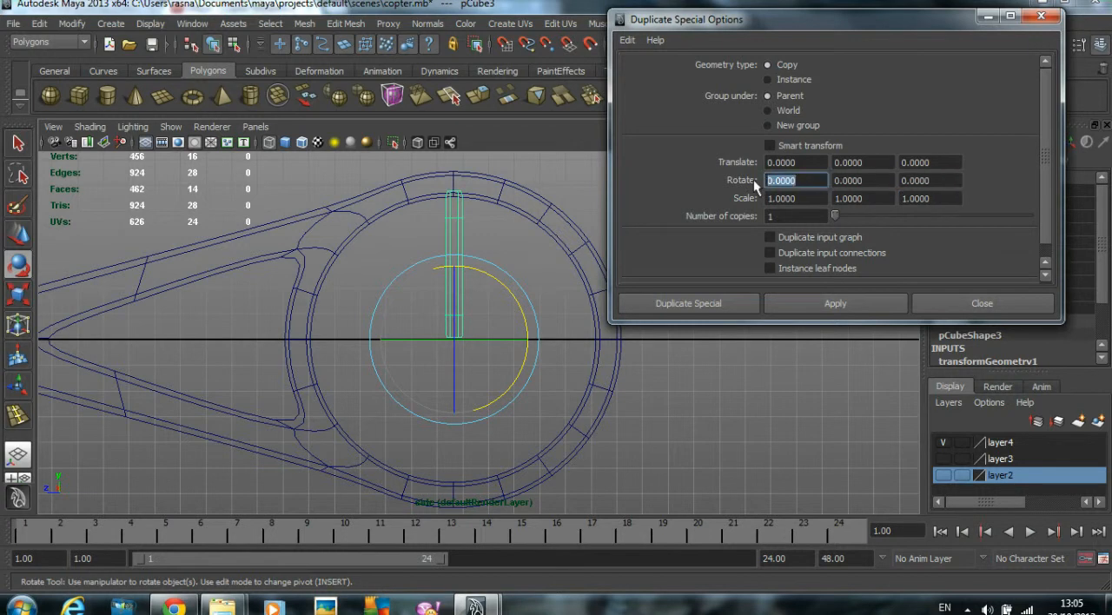
pyautogui.press('Right')
pyautogui.press('BackSpace')
pyautogui.press('BackSpace')
pyautogui.press('BackSpace')
pyautogui.press('BackSpace')
pyautogui.press('BackSpace')
pyautogui.press('BackSpace')
pyautogui.doubleClick(798, 221)
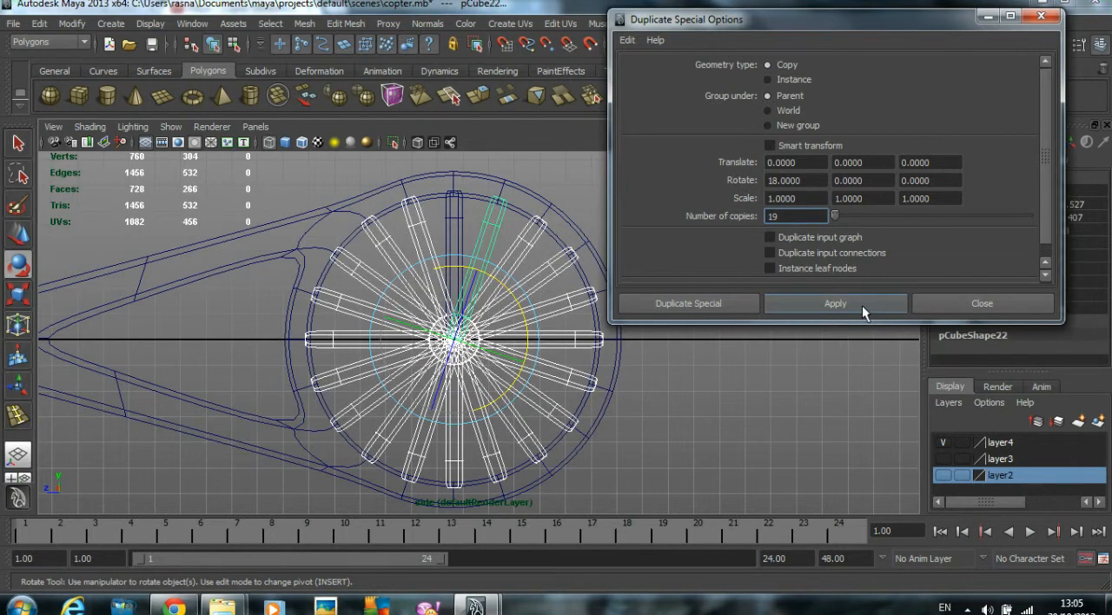
# - Reset the Duplicate Special settings to their defaults and close the options, leaving the blades deselected
pyautogui.click(628, 40)
pyautogui.click(636, 68)
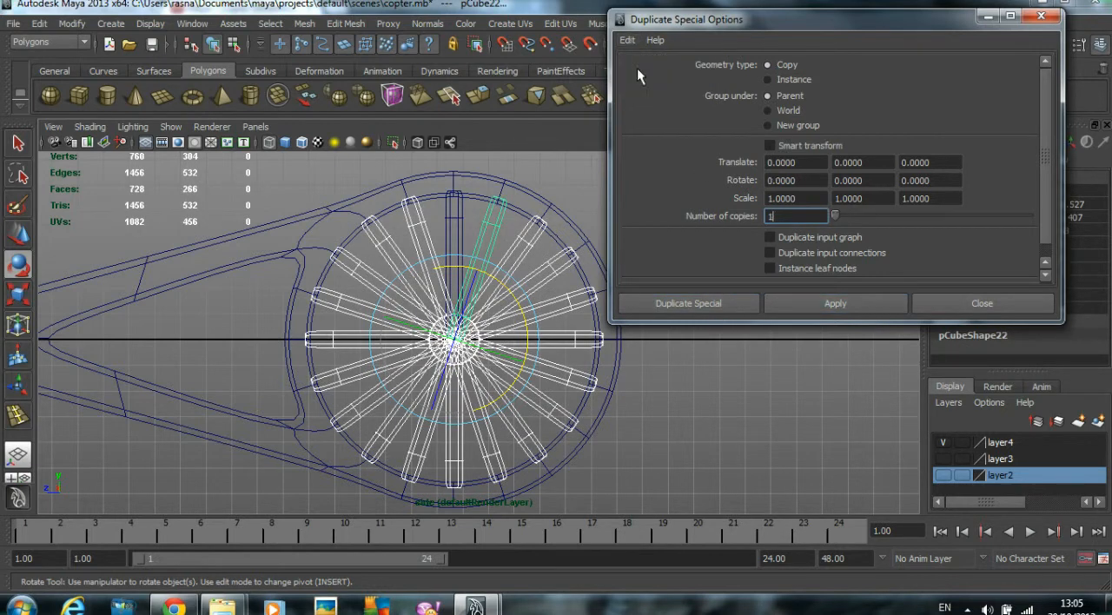
pyautogui.click(942, 300)
pyautogui.click(759, 303)
# - Create a polygon cylinder as a hub over the blades' centre in the side view, about 1.16 in radius and 1.83 high
pyautogui.press('space')
pyautogui.press('space')
pyautogui.scroll(-5, 763, 268)
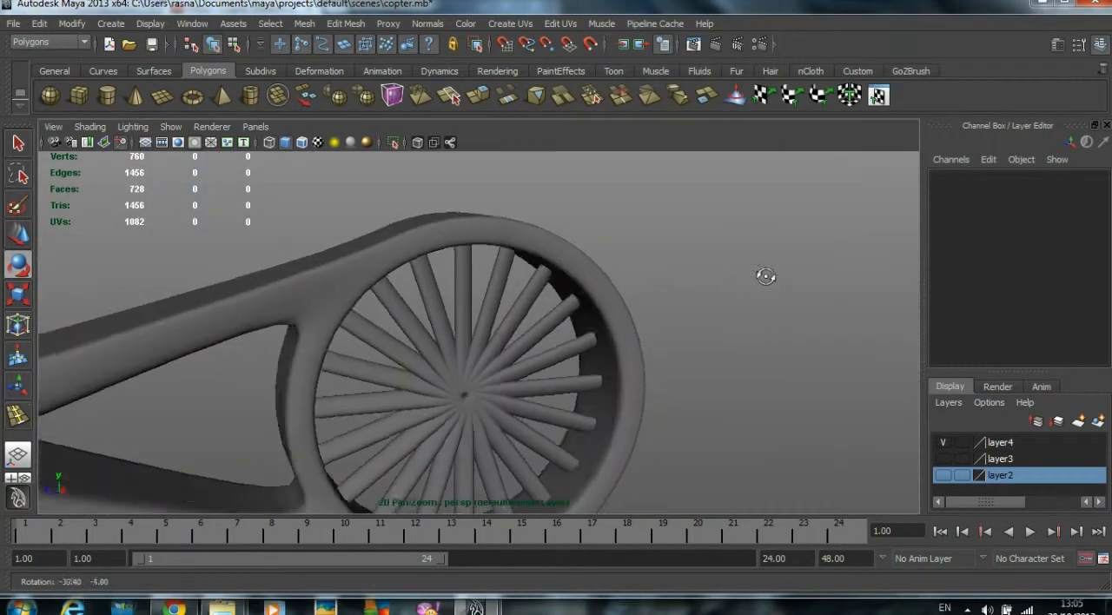
pyautogui.keyDown('alt'); pyautogui.moveTo(332, 318); pyautogui.dragTo(306, 291); pyautogui.keyUp('alt')
pyautogui.keyDown('alt'); pyautogui.moveTo(306, 291); pyautogui.dragTo(623, 300, button='right'); pyautogui.keyUp('alt')
pyautogui.keyDown('alt'); pyautogui.moveTo(622, 301); pyautogui.dragTo(509, 330); pyautogui.keyUp('alt')
pyautogui.press('space')
pyautogui.press('space')
pyautogui.scroll(4, 694, 417)
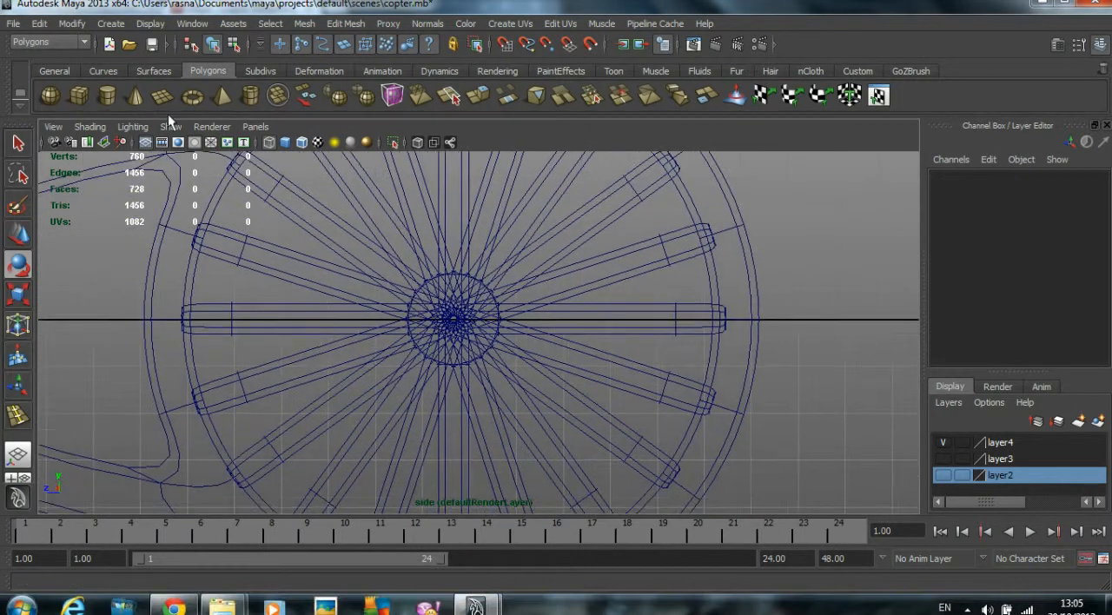
pyautogui.click(106, 96)
pyautogui.moveTo(462, 335); pyautogui.dragTo(658, 255)
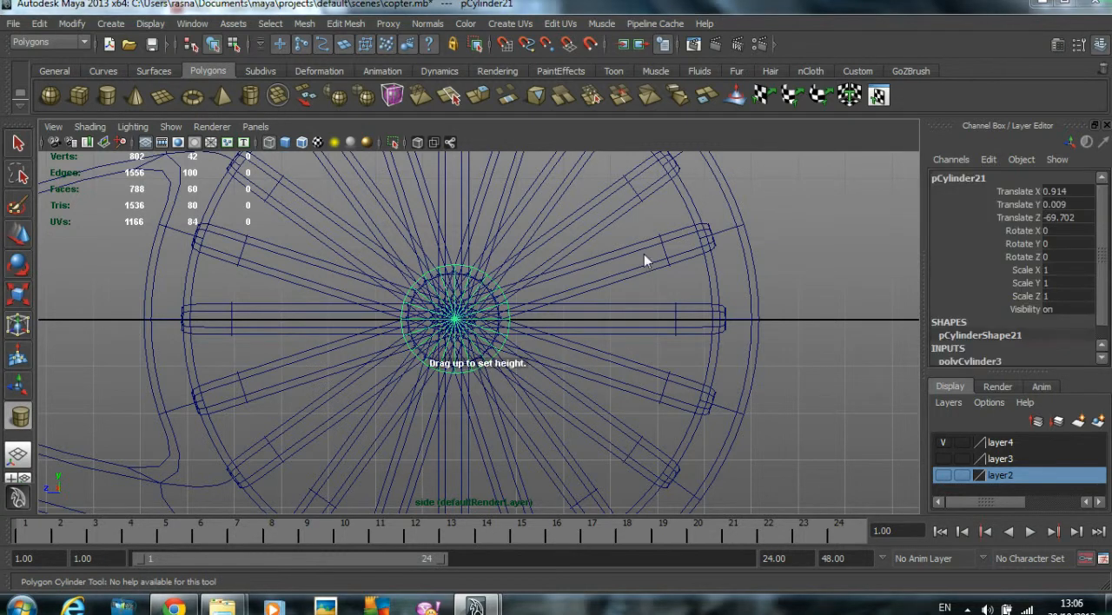
pyautogui.press('space')
pyautogui.press('space')
pyautogui.keyDown('alt'); pyautogui.moveTo(513, 305); pyautogui.dragTo(515, 301); pyautogui.keyUp('alt')
# - Move the hub cylinder along X to about -0.061 so it sits centred between the blades
pyautogui.press('w')
pyautogui.moveTo(446, 349); pyautogui.dragTo(465, 346)
pyautogui.keyDown('alt'); pyautogui.moveTo(600, 352); pyautogui.dragTo(556, 347); pyautogui.keyUp('alt')
pyautogui.scroll(6, 639, 353)
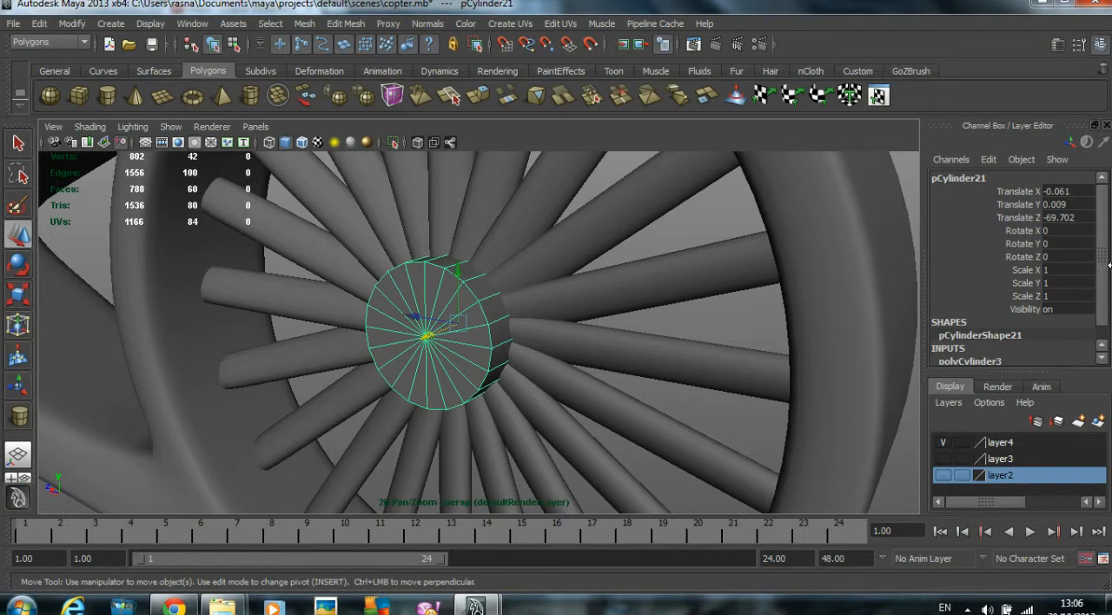
# - Set the hub cylinder's axis subdivisions to 8 and its cap subdivisions to 0
pyautogui.scroll(-1, 1103, 292)
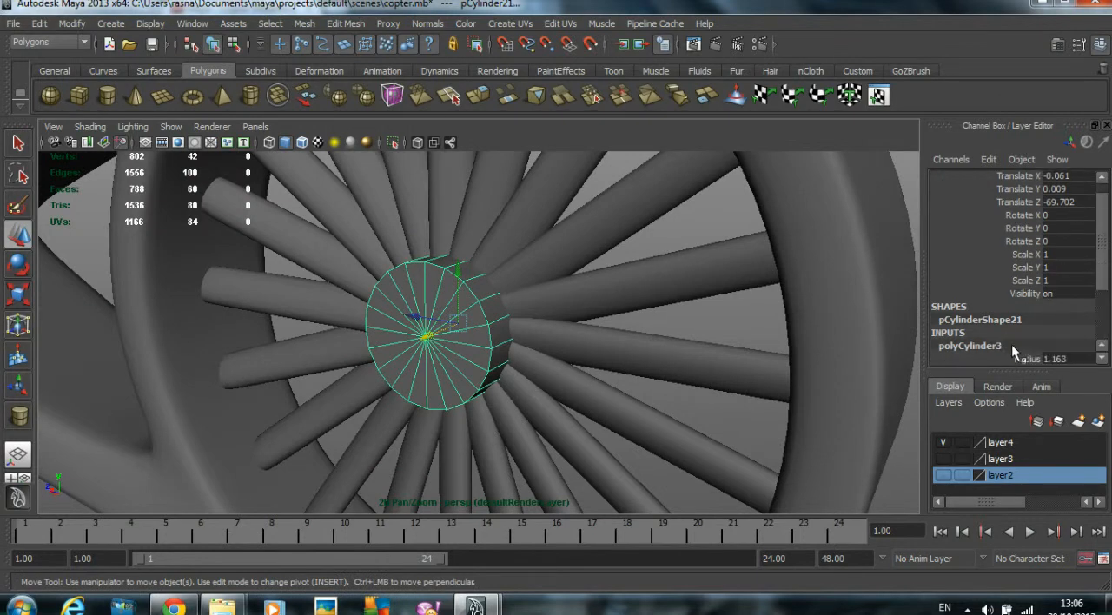
pyautogui.click(1010, 344)
pyautogui.click(1056, 310)
pyautogui.write('8')
pyautogui.press('Tab')
pyautogui.press('Tab')
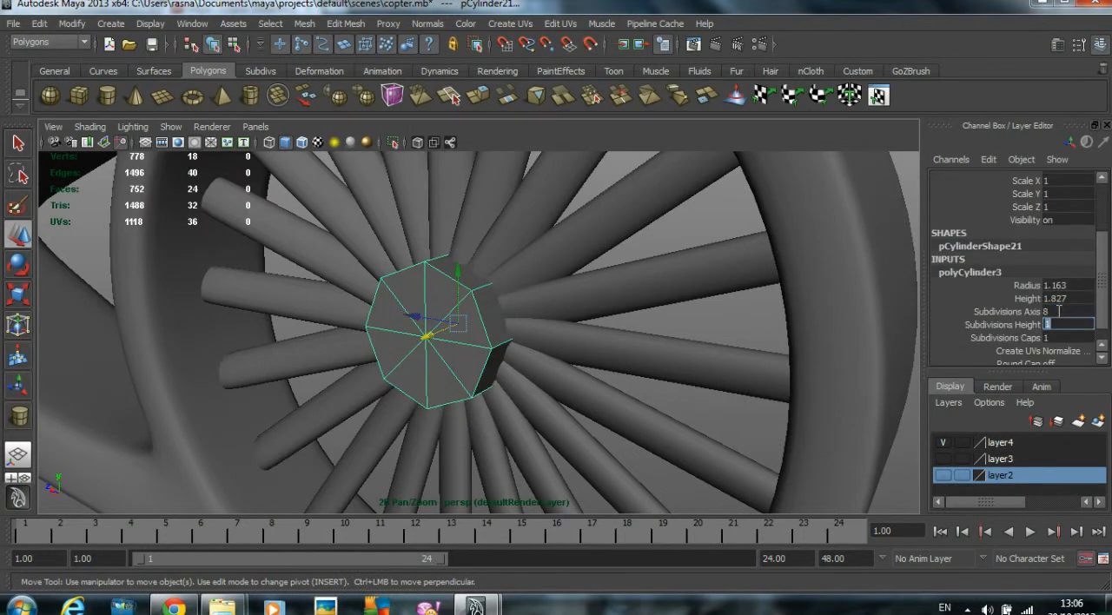
pyautogui.write('0')
pyautogui.press('Return')
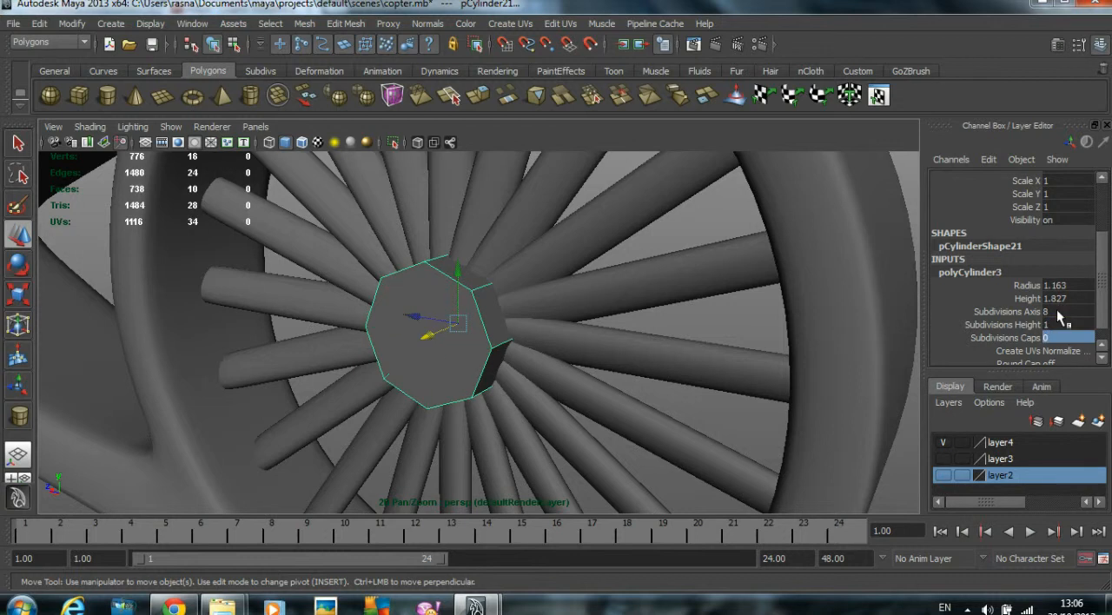
# - Preview the hub cylinder with mesh smoothing
pyautogui.click(686, 339)
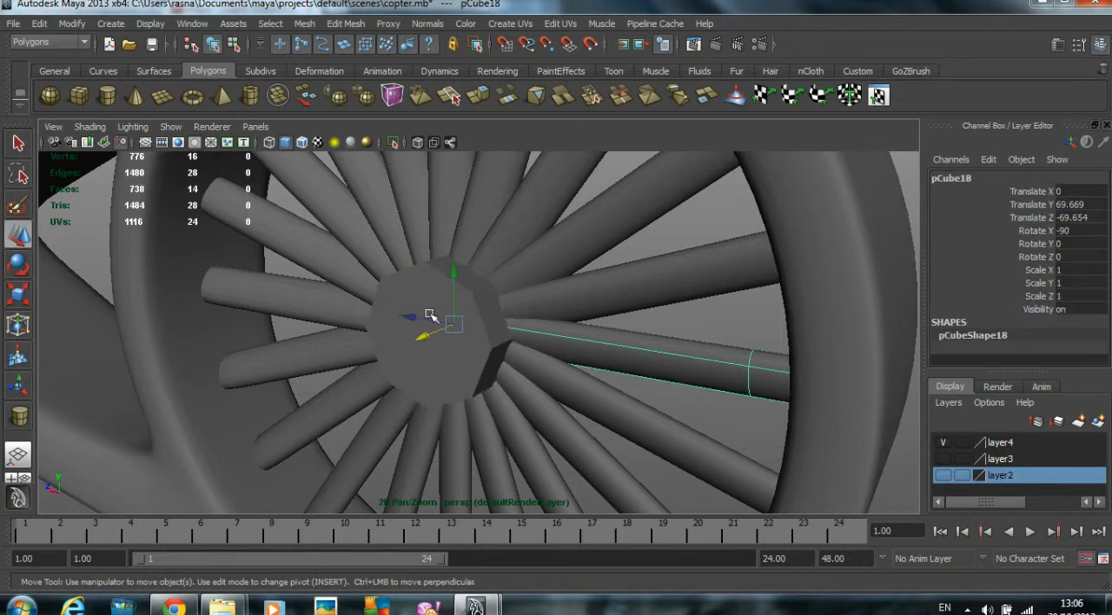
pyautogui.click(428, 302)
pyautogui.press('3')
pyautogui.keyDown('alt'); pyautogui.moveTo(556, 314); pyautogui.dragTo(539, 328); pyautogui.keyUp('alt')
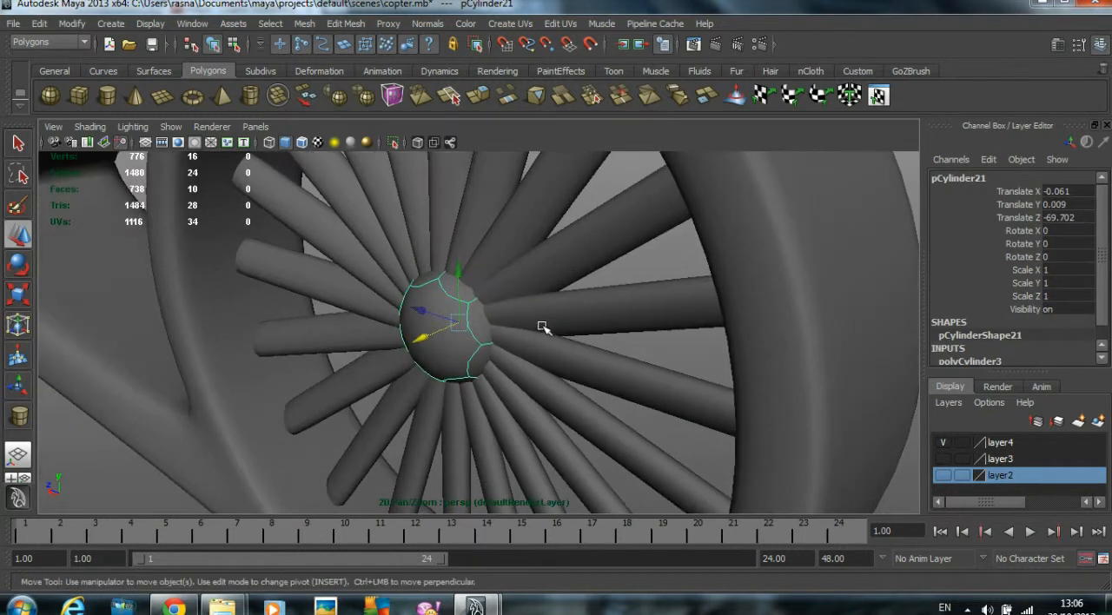
# - Insert an edge loop close to each end face of the hub cylinder
pyautogui.click(356, 24)
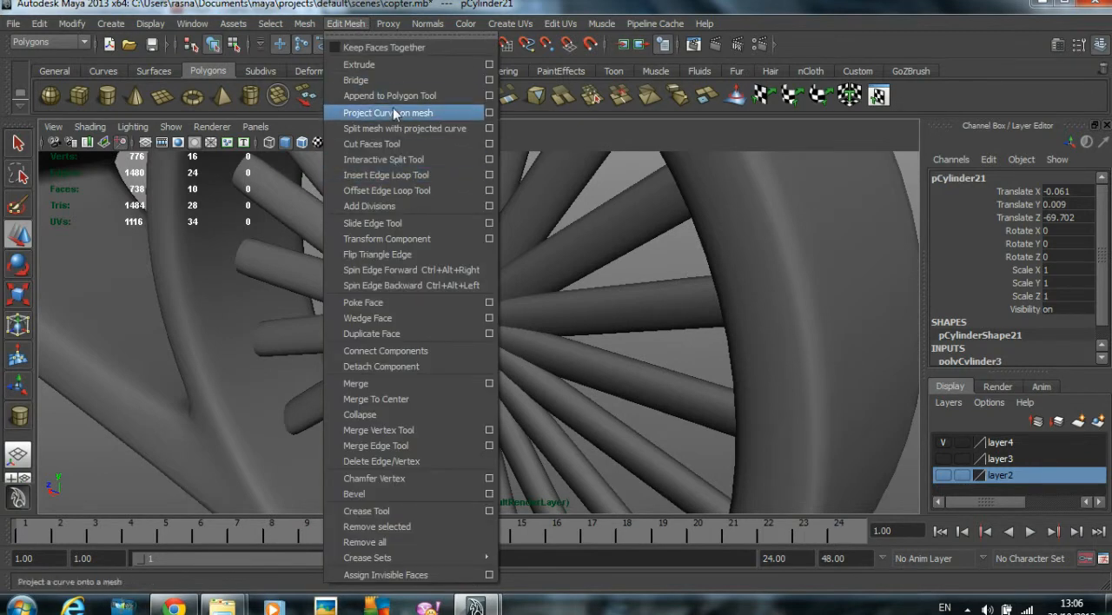
pyautogui.click(410, 178)
pyautogui.moveTo(466, 295); pyautogui.dragTo(613, 309)
pyautogui.click(502, 303)
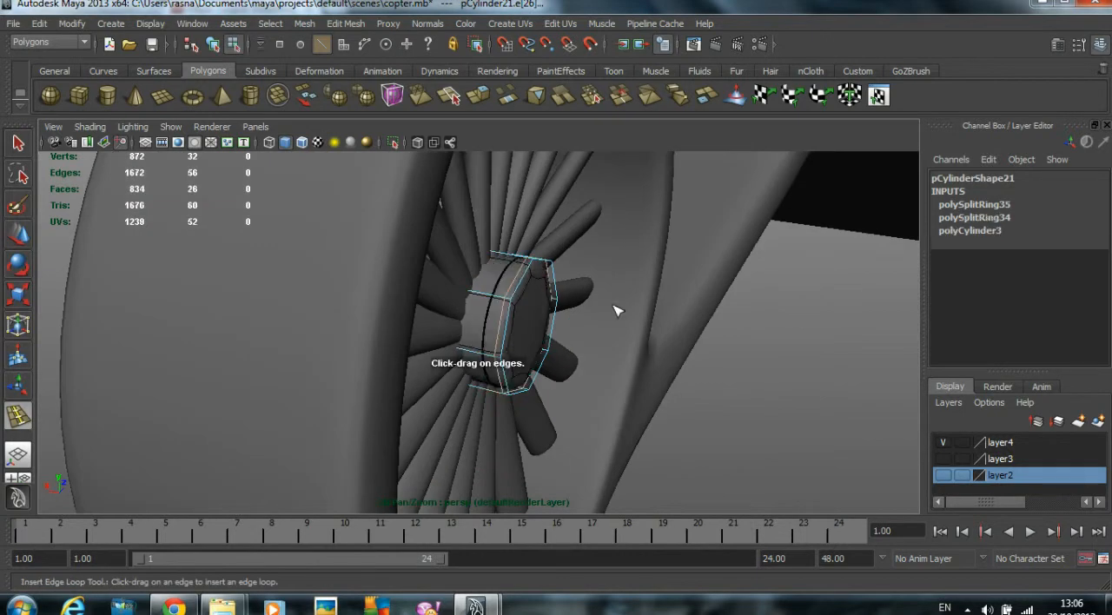
# - Extrude both end faces of the hub scaled towards their centres, and extrude the inner faces inward as recesses
pyautogui.click(17, 234)
pyautogui.keyDown('alt'); pyautogui.moveTo(780, 403); pyautogui.dragTo(561, 357); pyautogui.keyUp('alt')
pyautogui.click(782, 460)
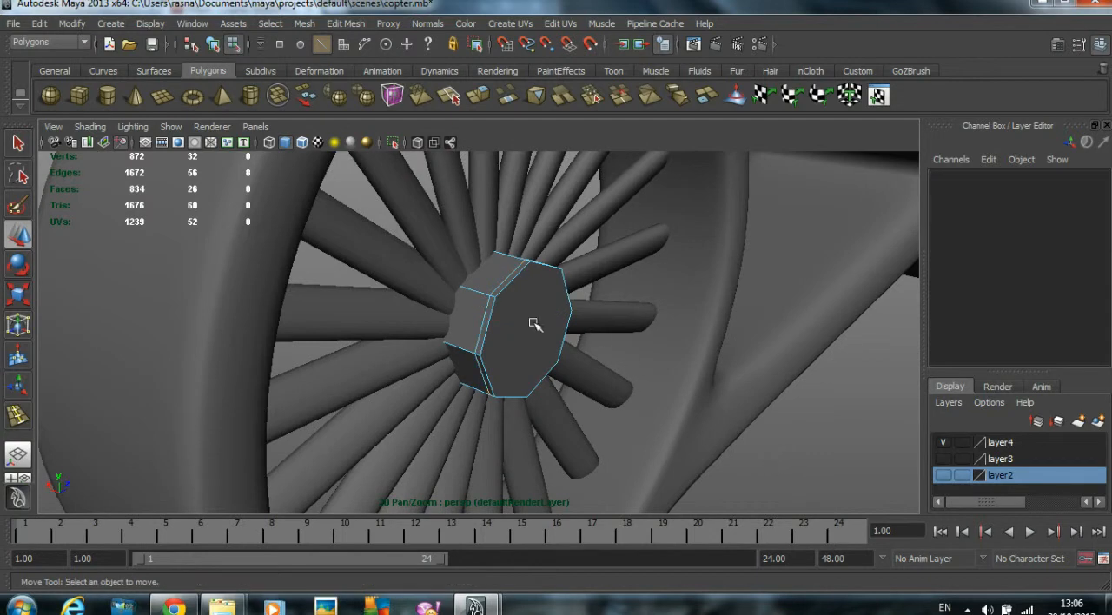
pyautogui.moveTo(533, 323); pyautogui.dragTo(534, 366, button='right')
pyautogui.keyDown('alt'); pyautogui.moveTo(535, 347); pyautogui.dragTo(506, 346); pyautogui.keyUp('alt')
pyautogui.keyDown('shift'); pyautogui.click(417, 350); pyautogui.keyUp('shift')
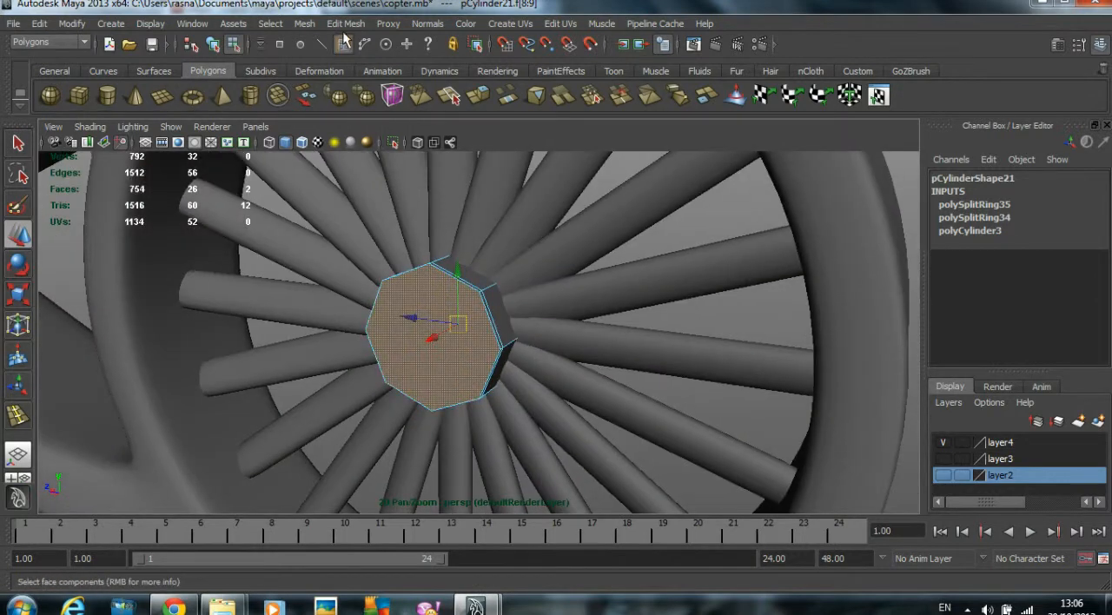
pyautogui.click(345, 24)
pyautogui.click(374, 65)
pyautogui.moveTo(522, 273)
pyautogui.keyDown('alt'); pyautogui.mouseDown()
pyautogui.moveTo(272, 268)
pyautogui.moveTo(528, 257)
pyautogui.mouseUp(); pyautogui.keyUp('alt')
pyautogui.click(526, 258)
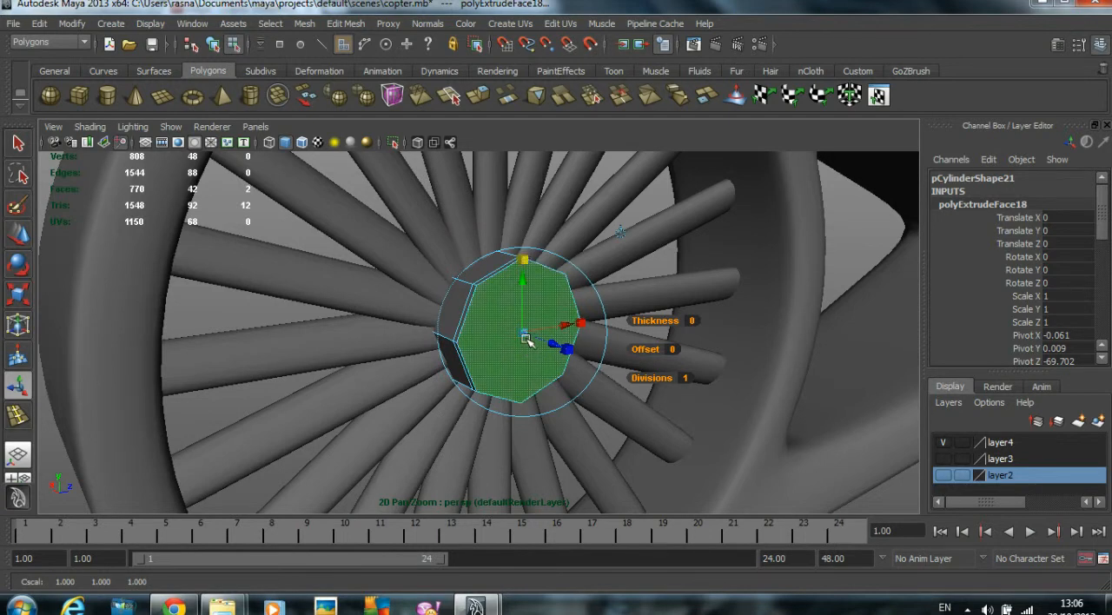
pyautogui.moveTo(525, 337); pyautogui.dragTo(514, 341)
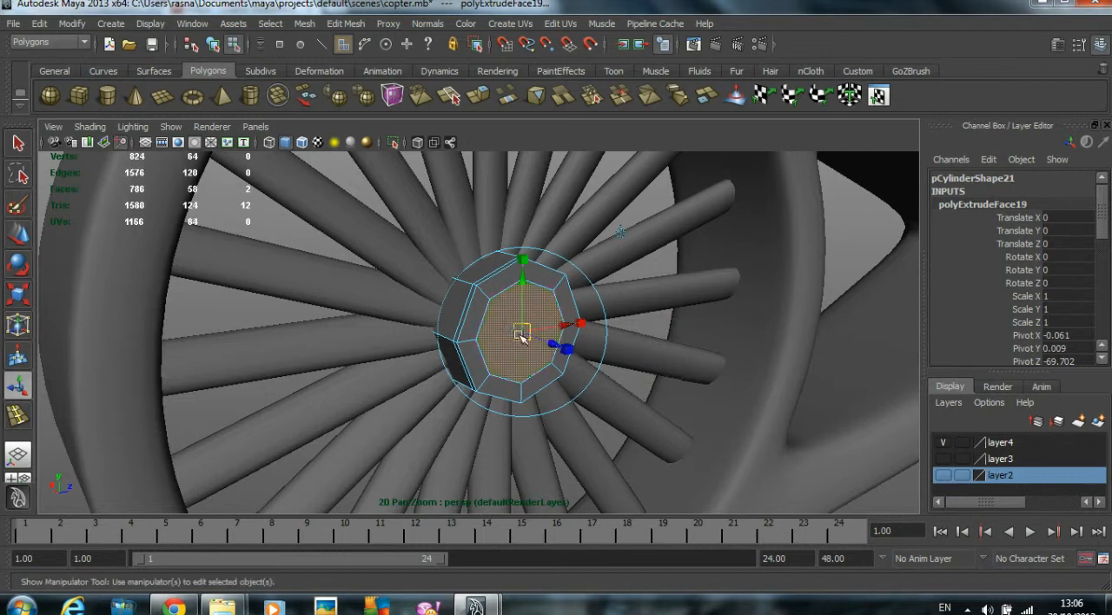
pyautogui.hotkey('ctrl', 'e')
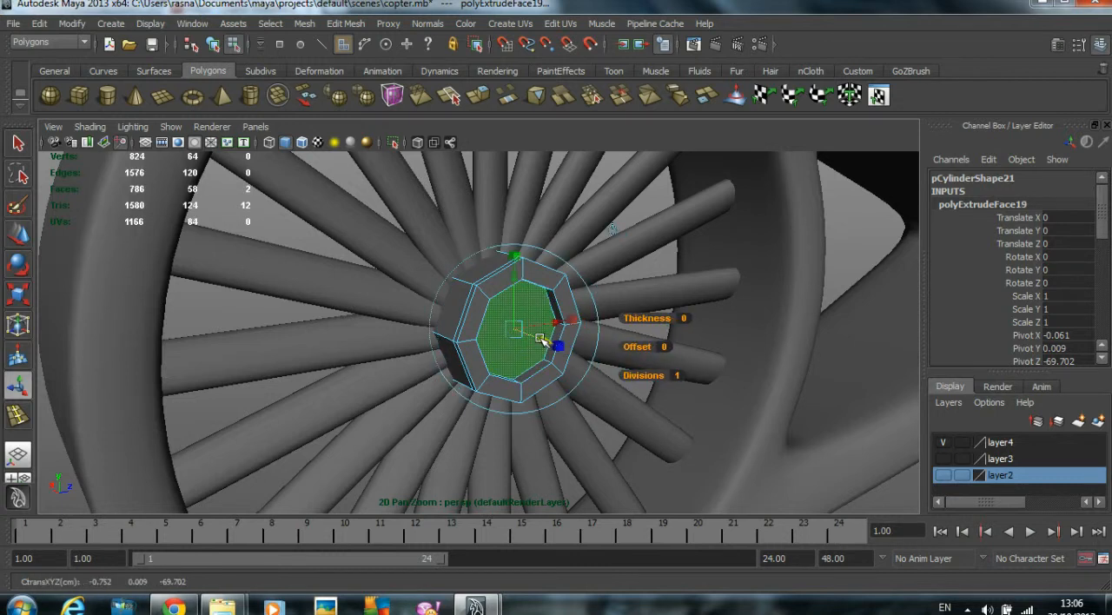
# - Extrude the recessed faces to a smaller size, and extrude them outward to form a raised centre in each recess
pyautogui.hotkey('ctrl', 'e')
pyautogui.moveTo(519, 331); pyautogui.dragTo(498, 341)
pyautogui.hotkey('ctrl', 'e')
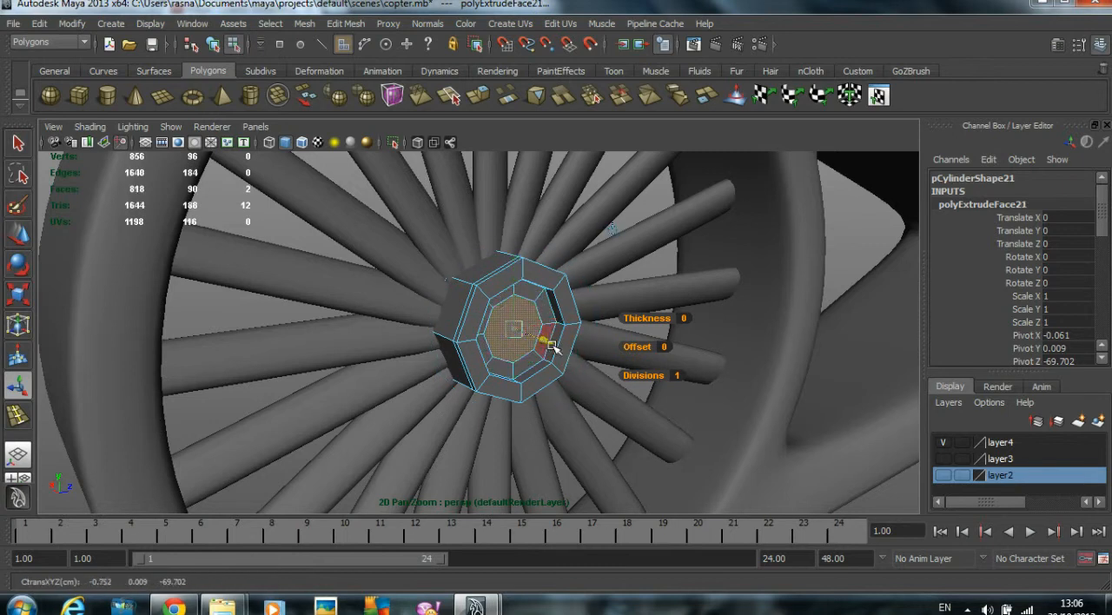
pyautogui.moveTo(526, 333); pyautogui.dragTo(505, 334)
pyautogui.keyDown('alt'); pyautogui.moveTo(425, 332); pyautogui.dragTo(639, 354, button='right'); pyautogui.keyUp('alt')
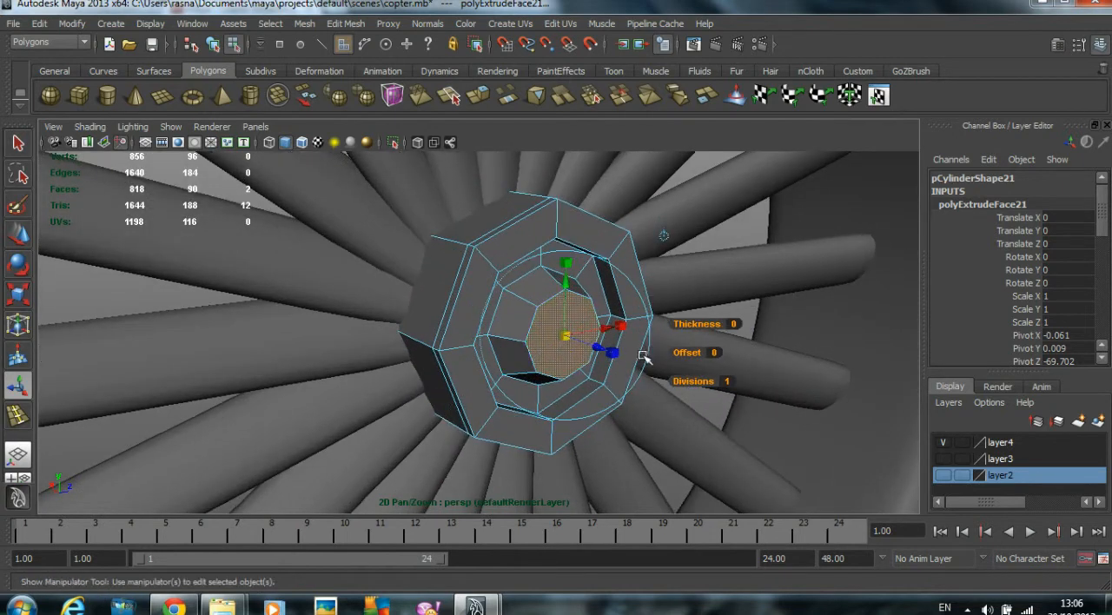
# - Turn on smooth mesh preview for the hub and leave face editing with nothing selected
pyautogui.press('3')
pyautogui.click(20, 235)
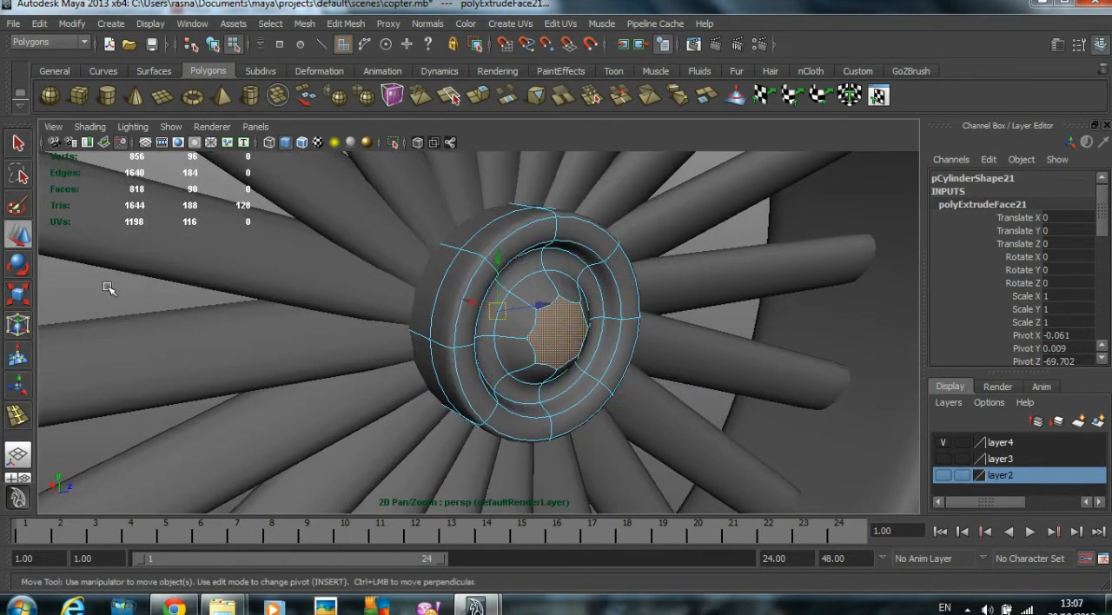
pyautogui.click(108, 287)
pyautogui.moveTo(521, 261); pyautogui.dragTo(601, 258, button='right')
pyautogui.keyDown('alt'); pyautogui.moveTo(509, 330); pyautogui.dragTo(446, 310); pyautogui.keyUp('alt')
# - Scale the hub along X to 0.572 and move it to about 0.009 on X
pyautogui.click(491, 308)
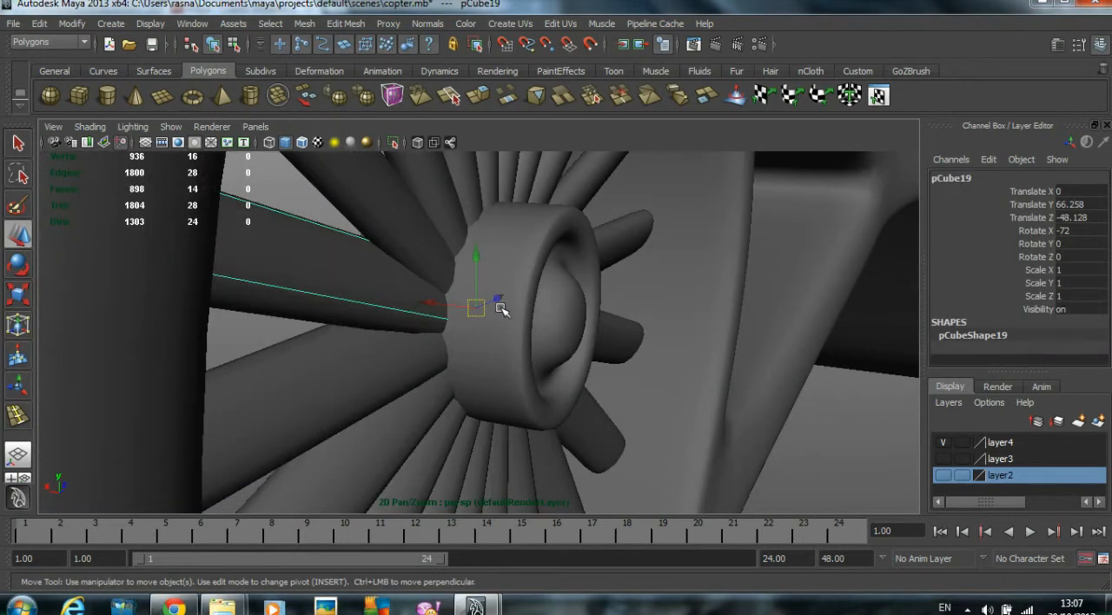
pyautogui.scroll(-3, 519, 339)
pyautogui.keyDown('alt'); pyautogui.moveTo(527, 340); pyautogui.dragTo(590, 348); pyautogui.keyUp('alt')
pyautogui.keyDown('alt'); pyautogui.moveTo(473, 340); pyautogui.dragTo(432, 361); pyautogui.keyUp('alt')
pyautogui.press('r')
pyautogui.keyDown('alt'); pyautogui.moveTo(612, 356); pyautogui.dragTo(443, 303); pyautogui.keyUp('alt')
pyautogui.press('w')
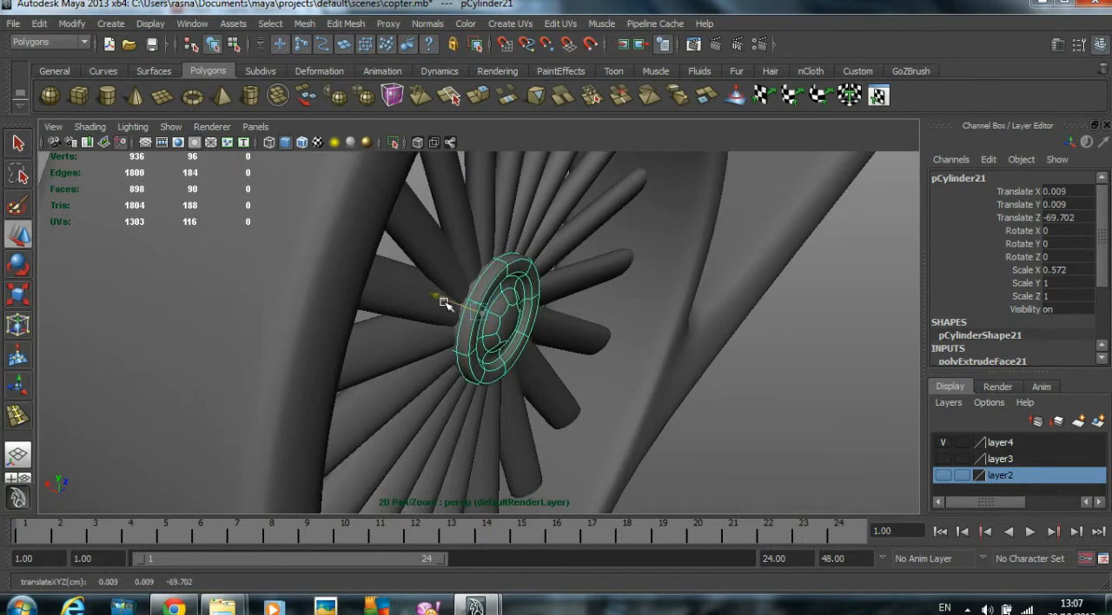
# - Deselect the hub and examine the hub and blades inside the end ring from several angles
pyautogui.click(793, 482)
pyautogui.keyDown('alt'); pyautogui.moveTo(794, 481); pyautogui.dragTo(569, 365); pyautogui.keyUp('alt')
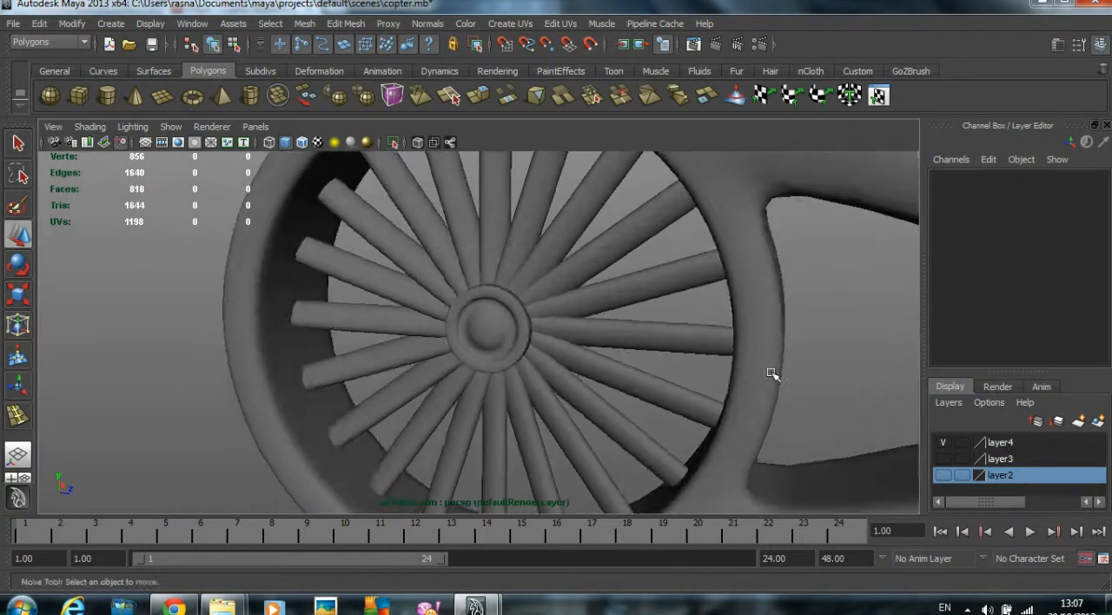
pyautogui.keyDown('alt'); pyautogui.moveTo(569, 364); pyautogui.dragTo(496, 372, button='right'); pyautogui.keyUp('alt')
pyautogui.keyDown('alt'); pyautogui.moveTo(496, 372); pyautogui.dragTo(548, 373); pyautogui.keyUp('alt')
pyautogui.keyDown('alt'); pyautogui.moveTo(529, 276); pyautogui.dragTo(320, 336); pyautogui.keyUp('alt')
pyautogui.keyDown('alt'); pyautogui.moveTo(320, 336); pyautogui.dragTo(424, 346, button='right'); pyautogui.keyUp('alt')
pyautogui.keyDown('alt'); pyautogui.moveTo(424, 346); pyautogui.dragTo(429, 211, button='middle'); pyautogui.keyUp('alt')
pyautogui.keyDown('alt'); pyautogui.moveTo(429, 211); pyautogui.dragTo(379, 316); pyautogui.keyUp('alt')
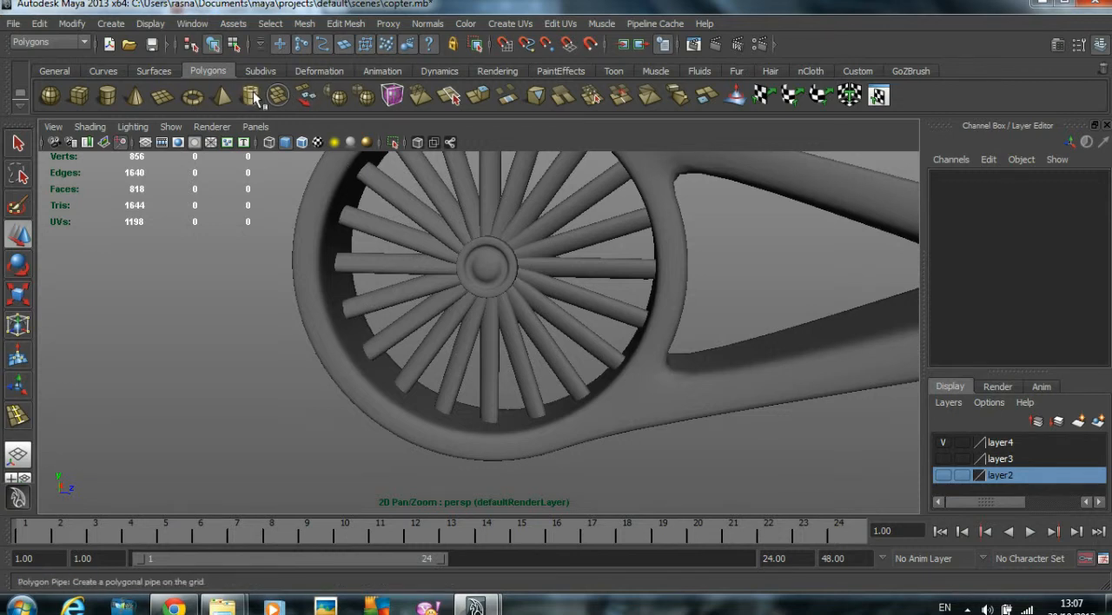
# - Draw a polygon pipe around the blades in the side view, centred on the hub, about 5.86 in radius, 2.66 high and 0.92 thick
pyautogui.click(252, 95)
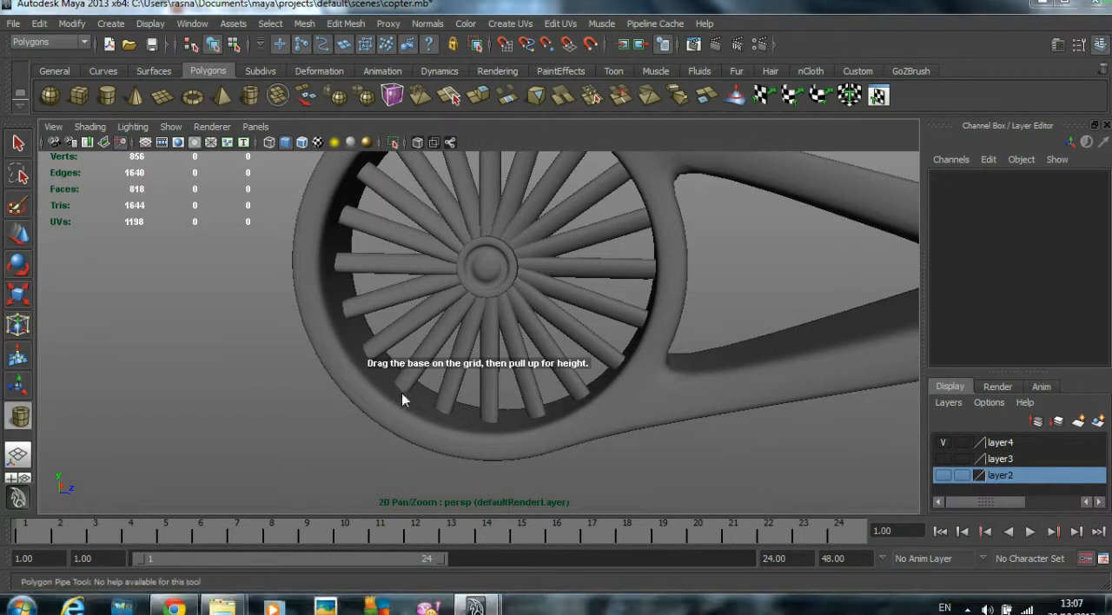
pyautogui.press('space')
pyautogui.press('space')
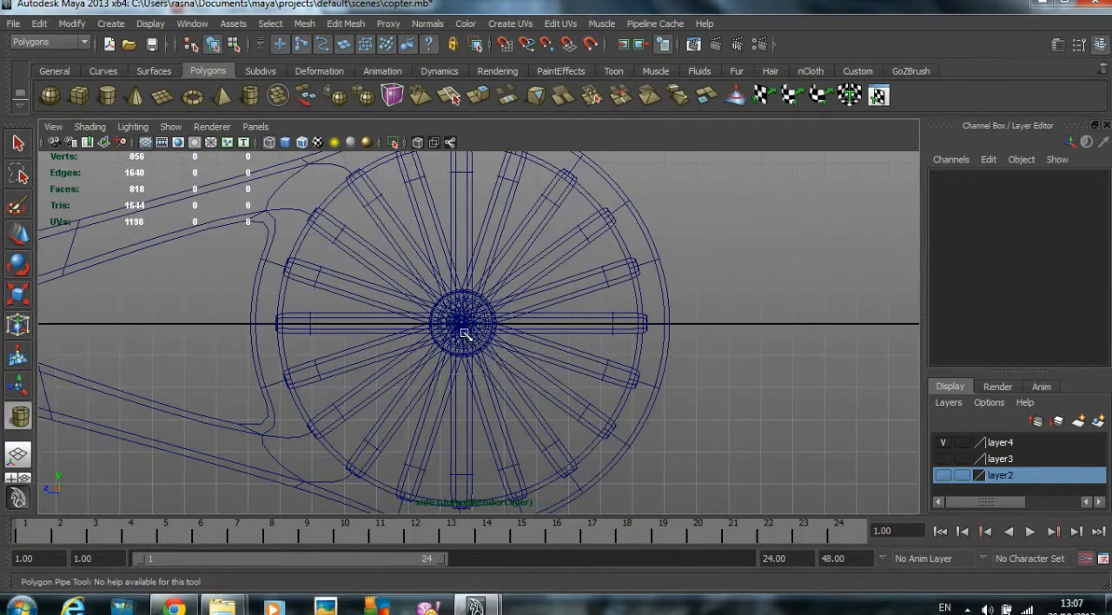
pyautogui.moveTo(485, 370); pyautogui.dragTo(557, 446)
pyautogui.press('space')
pyautogui.press('space')
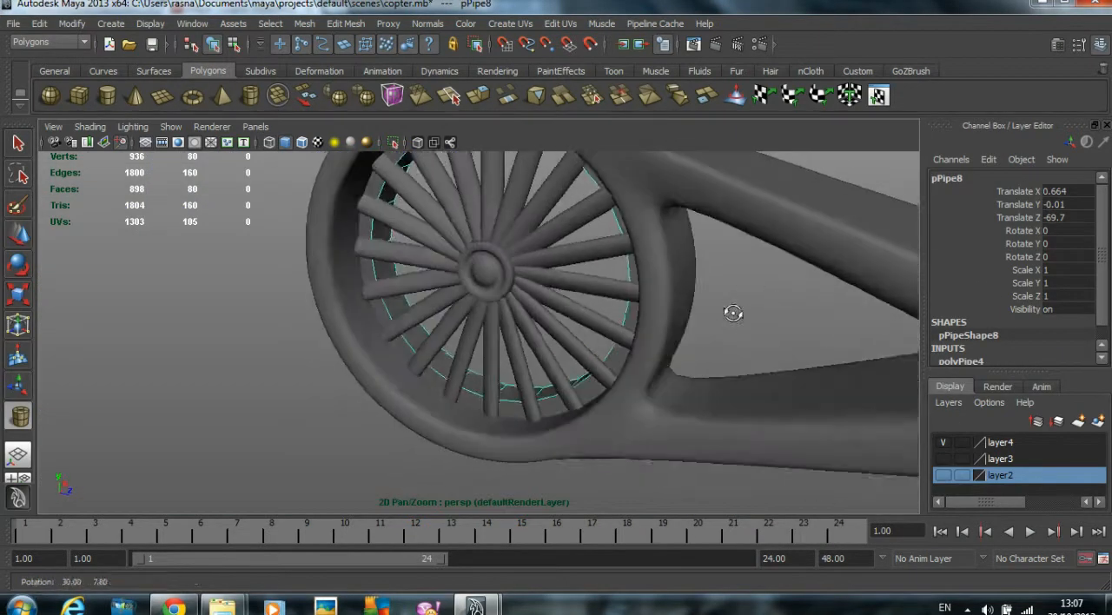
# - Move the pipe along X to about -0.084, placing it within the depth of the end ring
pyautogui.click(19, 234)
pyautogui.keyDown('alt'); pyautogui.moveTo(417, 285); pyautogui.dragTo(387, 310); pyautogui.keyUp('alt')
pyautogui.moveTo(522, 239); pyautogui.dragTo(515, 250)
pyautogui.click(168, 337)
pyautogui.keyDown('alt'); pyautogui.moveTo(168, 337); pyautogui.dragTo(175, 295); pyautogui.keyUp('alt')
pyautogui.click(355, 299)
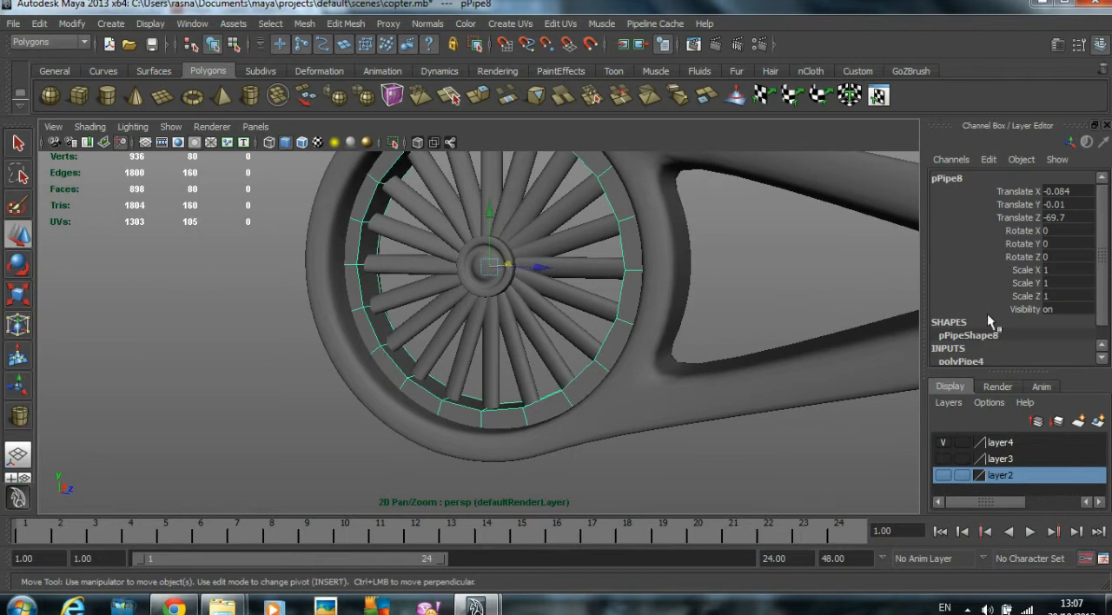
# - Set the pipe's Subdivisions Axis to 8 and turn on its smooth mesh preview
pyautogui.scroll(-1, 955, 318)
pyautogui.click(964, 346)
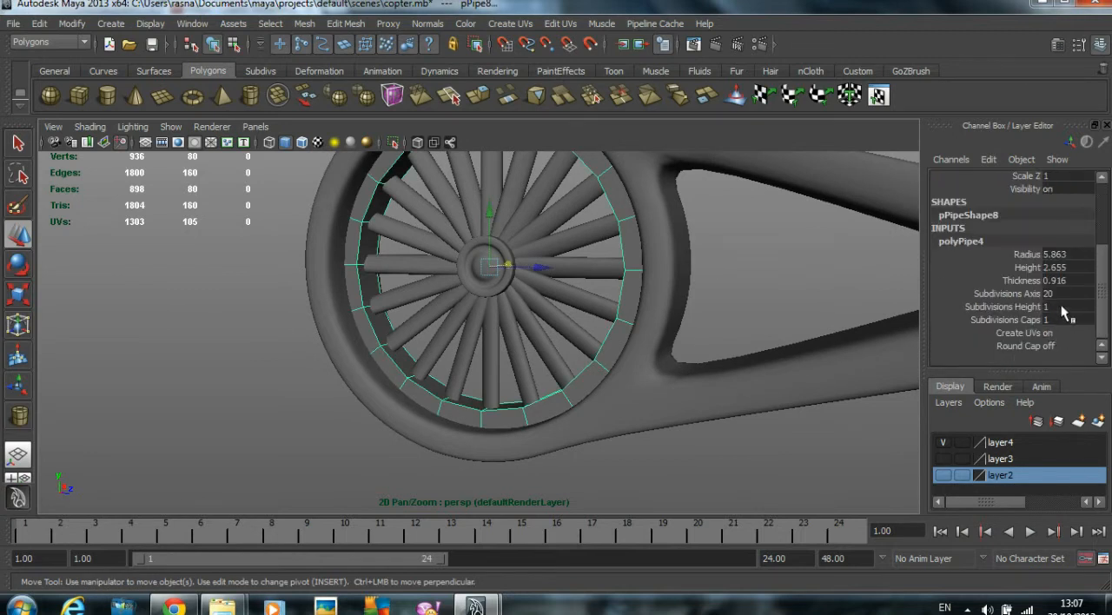
pyautogui.doubleClick(1064, 294)
pyautogui.write('8')
pyautogui.press('Return')
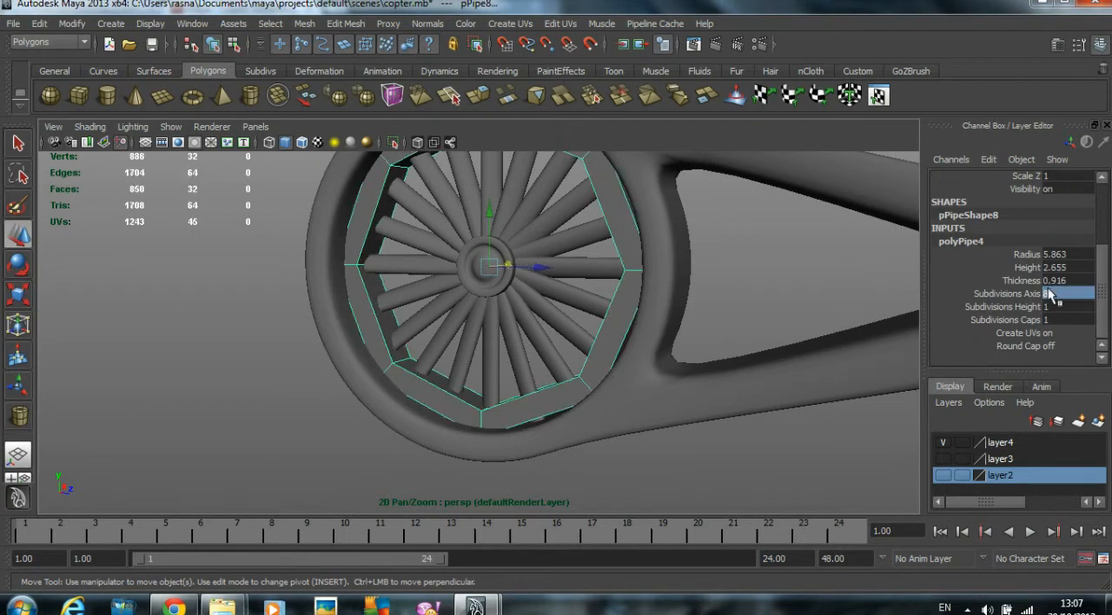
pyautogui.keyDown('alt'); pyautogui.moveTo(669, 365); pyautogui.dragTo(588, 407); pyautogui.keyUp('alt')
pyautogui.click(588, 407)
pyautogui.click(574, 277)
pyautogui.press('3')
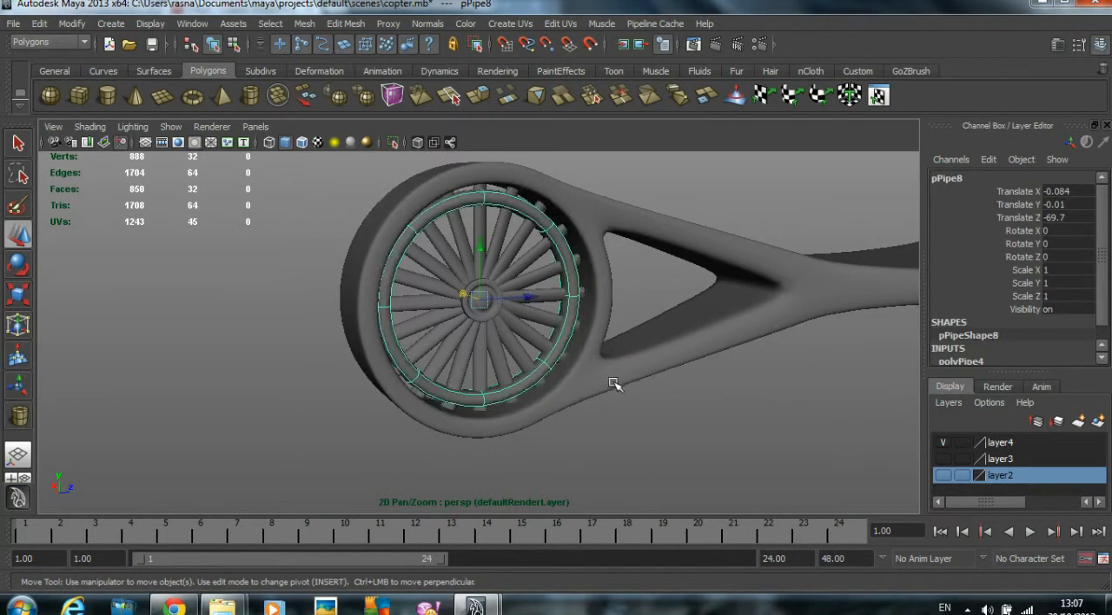
# - Insert four edge loops around the pipe with the Insert Edge Loop Tool to tighten its smoothed borders
pyautogui.scroll(3, 489, 359)
pyautogui.keyDown('alt'); pyautogui.moveTo(489, 360); pyautogui.dragTo(457, 374); pyautogui.keyUp('alt')
pyautogui.scroll(1, 437, 326)
pyautogui.scroll(1, 437, 326)
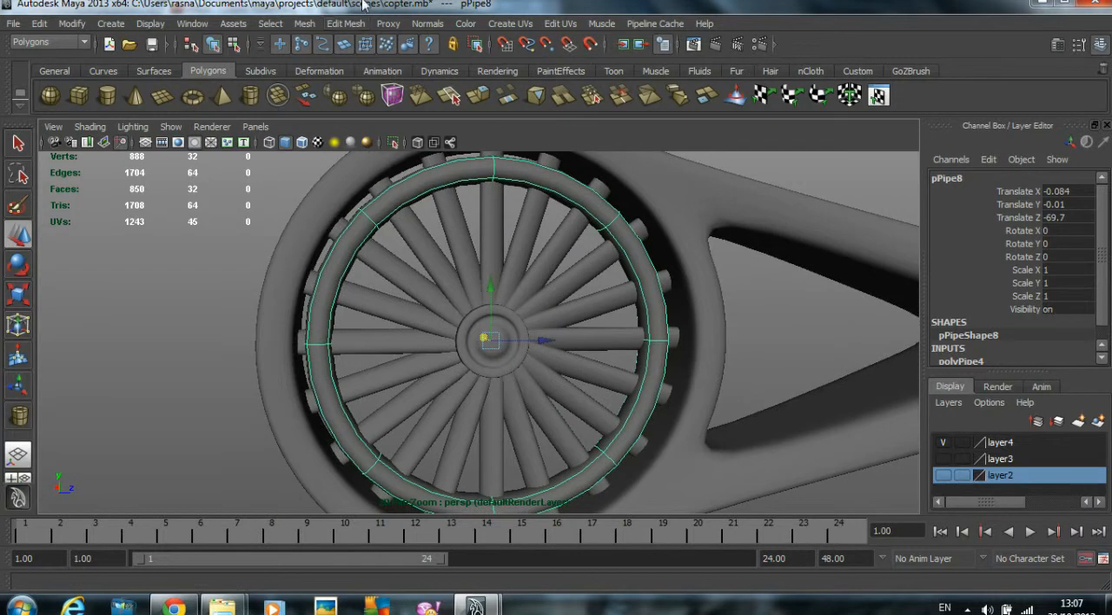
pyautogui.click(344, 25)
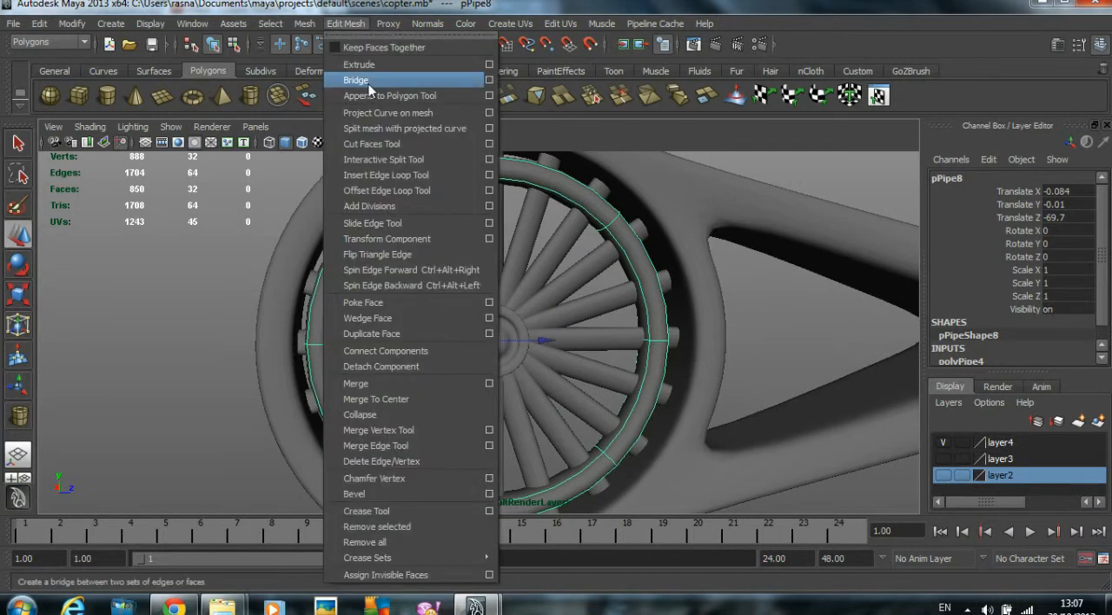
pyautogui.click(408, 178)
pyautogui.scroll(2, 347, 305)
pyautogui.keyDown('alt'); pyautogui.moveTo(347, 306); pyautogui.dragTo(361, 437, button='middle'); pyautogui.keyUp('alt')
pyautogui.keyDown('alt'); pyautogui.moveTo(275, 243); pyautogui.dragTo(224, 248); pyautogui.keyUp('alt')
pyautogui.scroll(2, 266, 278)
pyautogui.moveTo(252, 282)
pyautogui.mouseDown()
pyautogui.moveTo(245, 271)
pyautogui.moveTo(251, 280)
pyautogui.mouseUp()
pyautogui.scroll(-3, 434, 297)
pyautogui.keyDown('alt'); pyautogui.moveTo(446, 298); pyautogui.dragTo(603, 361); pyautogui.keyUp('alt')
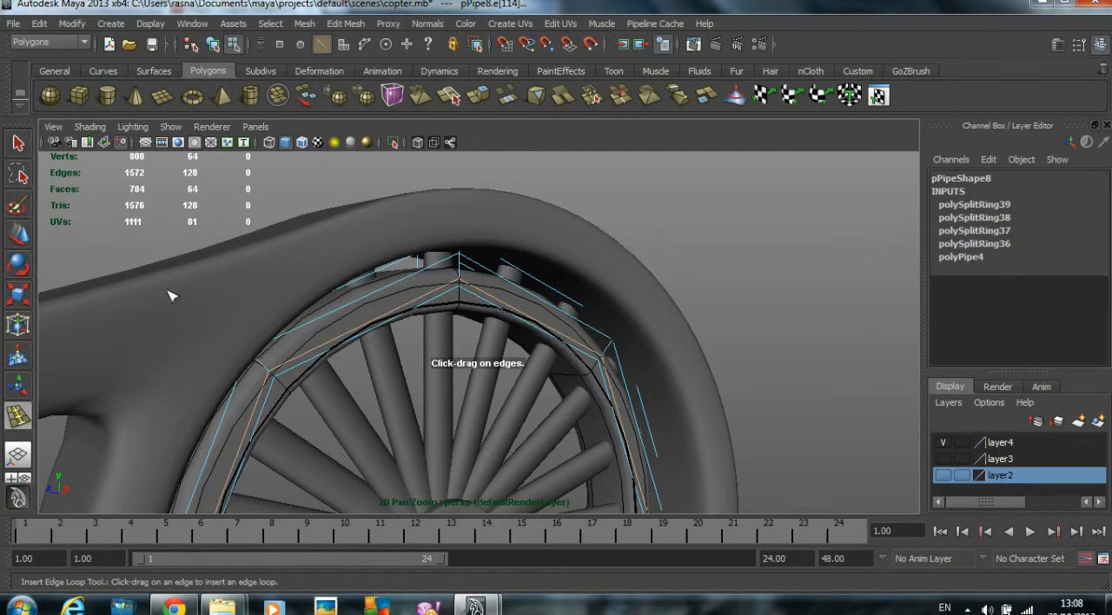
# - Reposition the pipe along X and enlarge it to 1.157 in Y and Z to fit the inside of the end ring
pyautogui.click(19, 236)
pyautogui.click(122, 250)
pyautogui.keyDown('alt'); pyautogui.moveTo(125, 282); pyautogui.dragTo(526, 304); pyautogui.keyUp('alt')
pyautogui.moveTo(526, 309); pyautogui.dragTo(586, 287, button='right')
pyautogui.press('space')
pyautogui.keyDown('alt'); pyautogui.moveTo(616, 337); pyautogui.dragTo(541, 362, button='middle'); pyautogui.keyUp('alt')
pyautogui.click(427, 328)
pyautogui.press('space')
pyautogui.press('space')
pyautogui.press('r')
pyautogui.moveTo(463, 333); pyautogui.dragTo(507, 331)
pyautogui.click(801, 251)
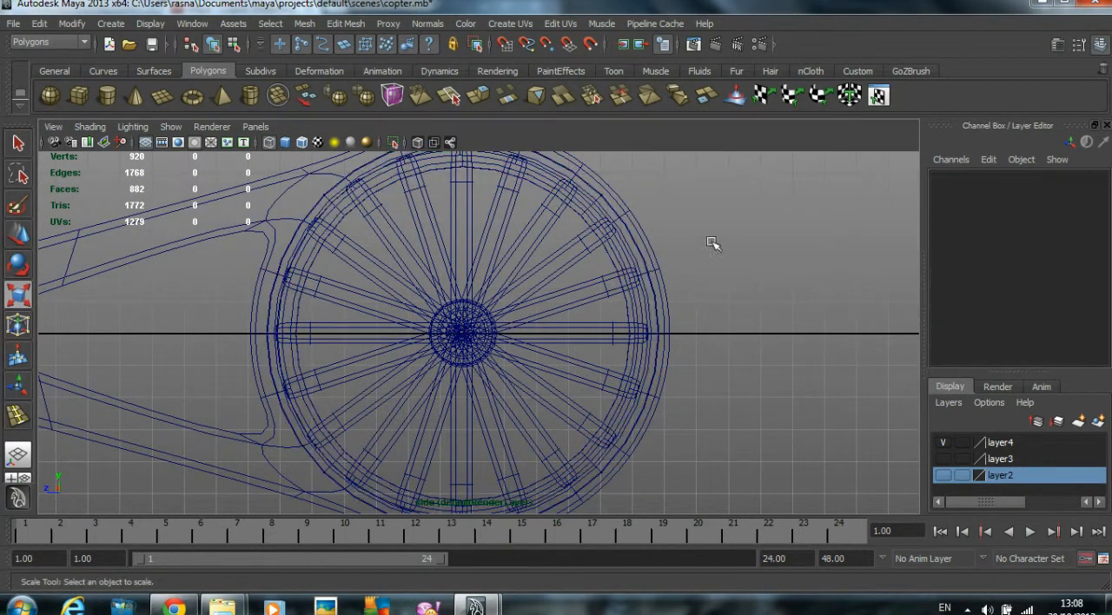
# - Examine the fit of the enlarged pipe around the rotor from the perspective view
pyautogui.press('space')
pyautogui.press('space')
pyautogui.moveTo(721, 243)
pyautogui.keyDown('alt'); pyautogui.mouseDown()
pyautogui.moveTo(533, 359)
pyautogui.moveTo(727, 357)
pyautogui.moveTo(456, 394)
pyautogui.moveTo(454, 240)
pyautogui.mouseUp(); pyautogui.keyUp('alt')
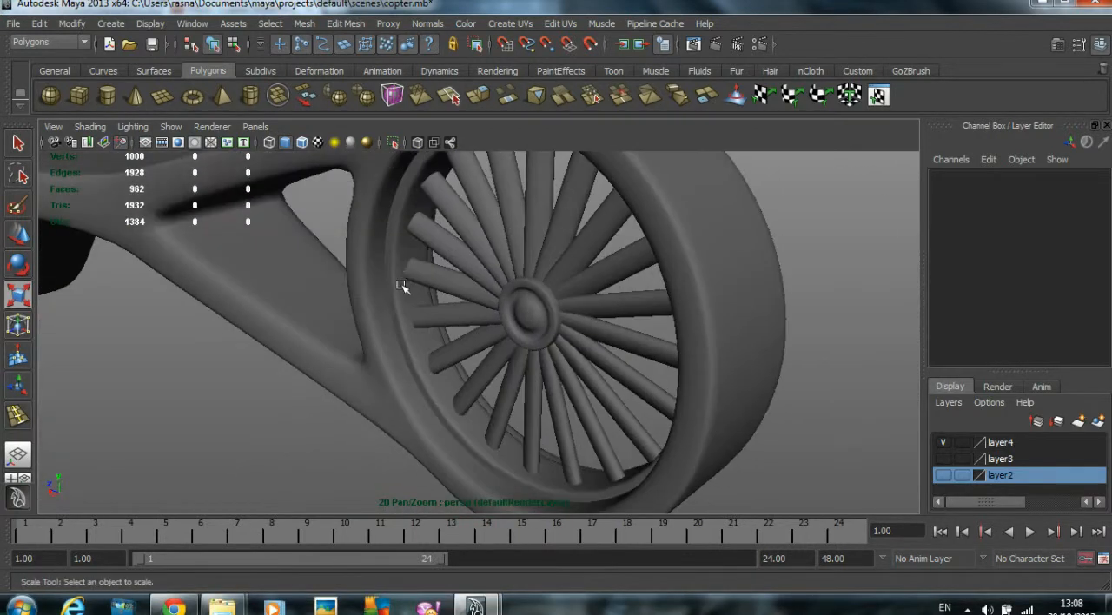
pyautogui.click(519, 314)
pyautogui.moveTo(489, 331); pyautogui.dragTo(615, 269)
pyautogui.press('w')
pyautogui.click(841, 315)
pyautogui.scroll(-4, 512, 308)
pyautogui.click(382, 526)
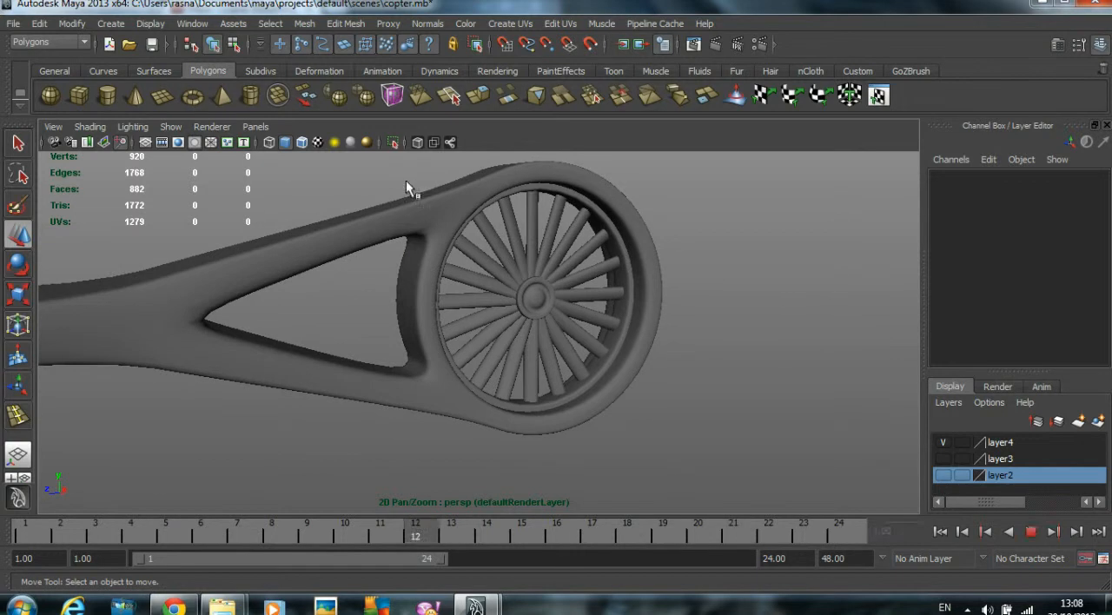
# - Select the outer pipe, all blades and the hub, and combine them into one mesh
pyautogui.click(560, 254)
pyautogui.scroll(-3, 560, 254)
pyautogui.scroll(-2, 509, 297)
pyautogui.scroll(2, 481, 314)
pyautogui.keyDown('shift'); pyautogui.moveTo(282, 271); pyautogui.dragTo(321, 442); pyautogui.keyUp('shift')
pyautogui.keyDown('alt'); pyautogui.moveTo(646, 413); pyautogui.dragTo(677, 333); pyautogui.keyUp('alt')
pyautogui.scroll(4, 604, 388)
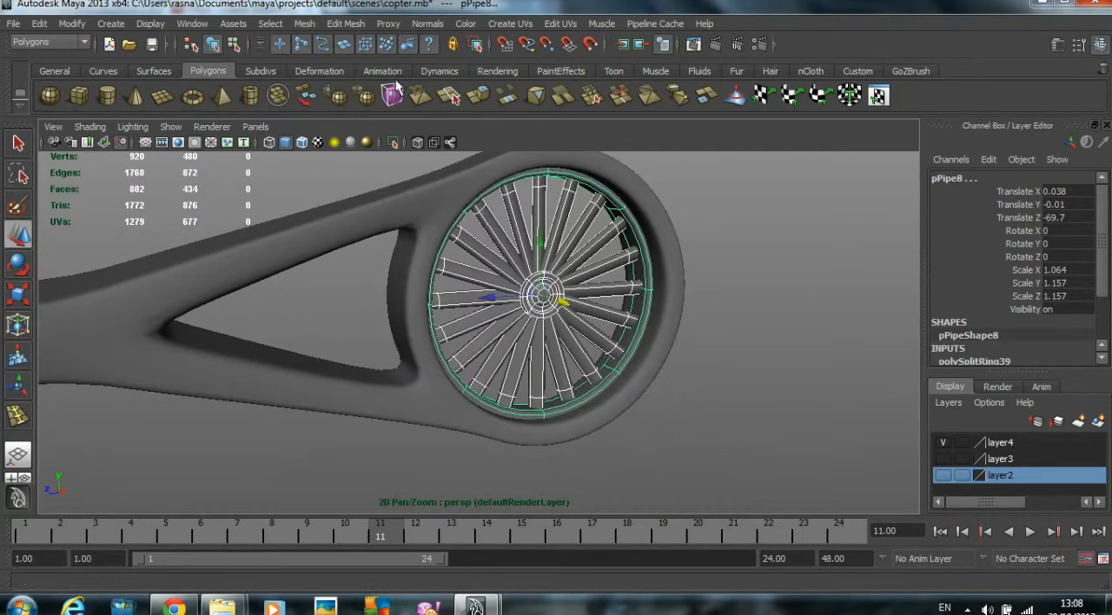
pyautogui.click(301, 23)
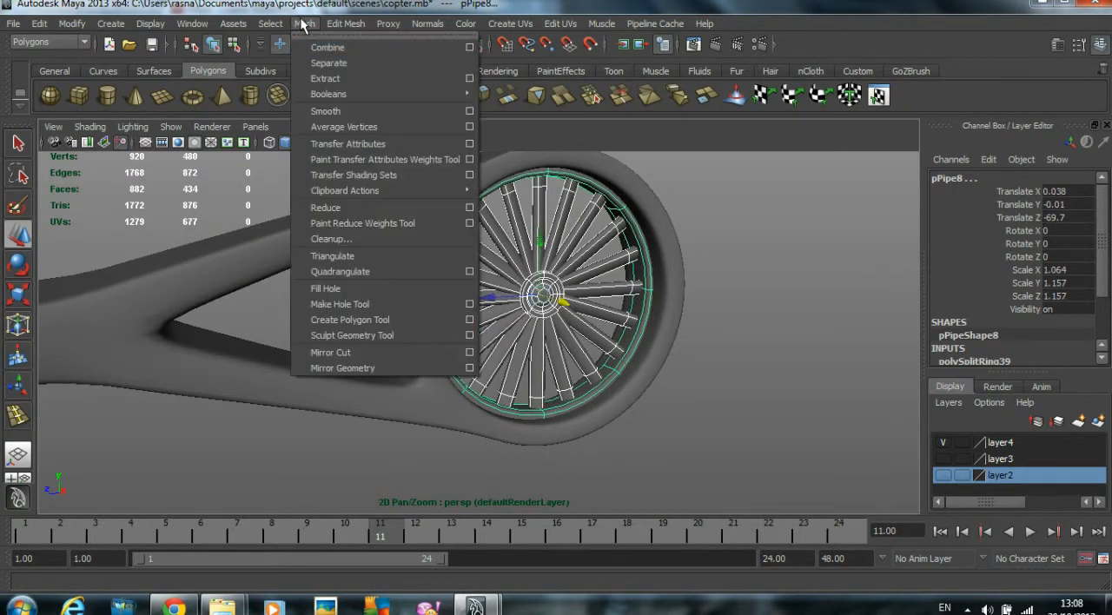
pyautogui.click(335, 50)
# - Delete the construction history of the combined rotor mesh
pyautogui.click(559, 308)
pyautogui.click(562, 307)
pyautogui.keyDown('alt'); pyautogui.moveTo(563, 306); pyautogui.dragTo(599, 291); pyautogui.keyUp('alt')
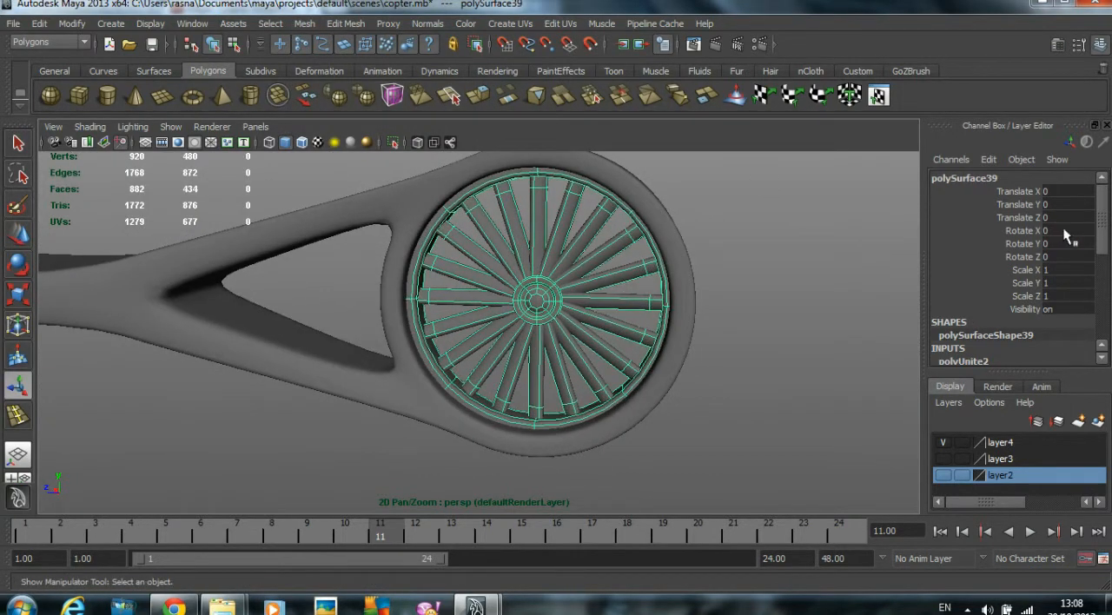
pyautogui.scroll(-6, 1042, 274)
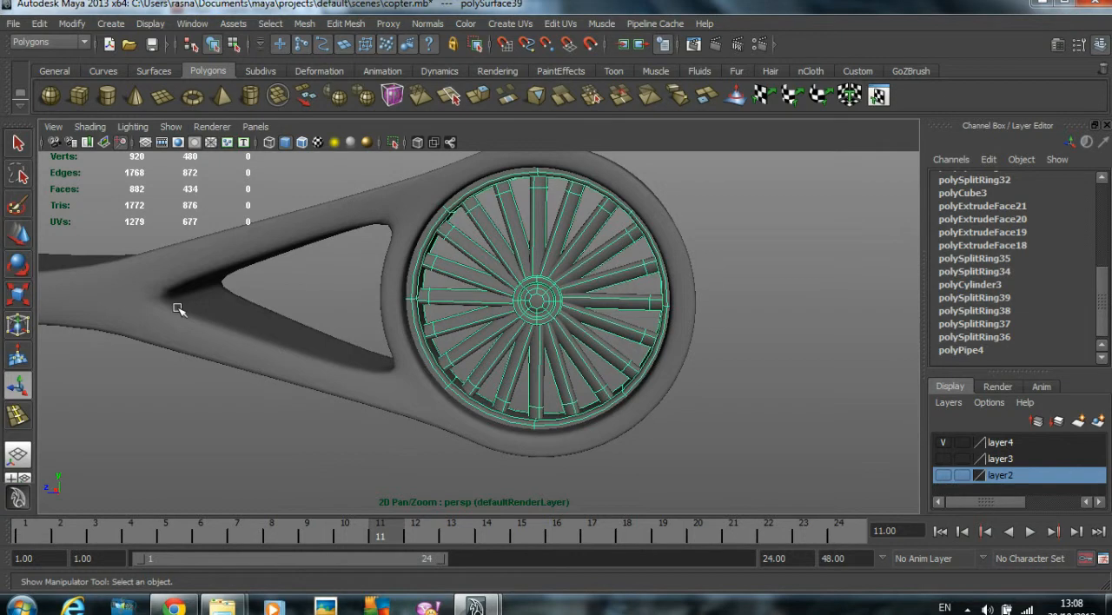
pyautogui.click(39, 24)
pyautogui.moveTo(102, 195)
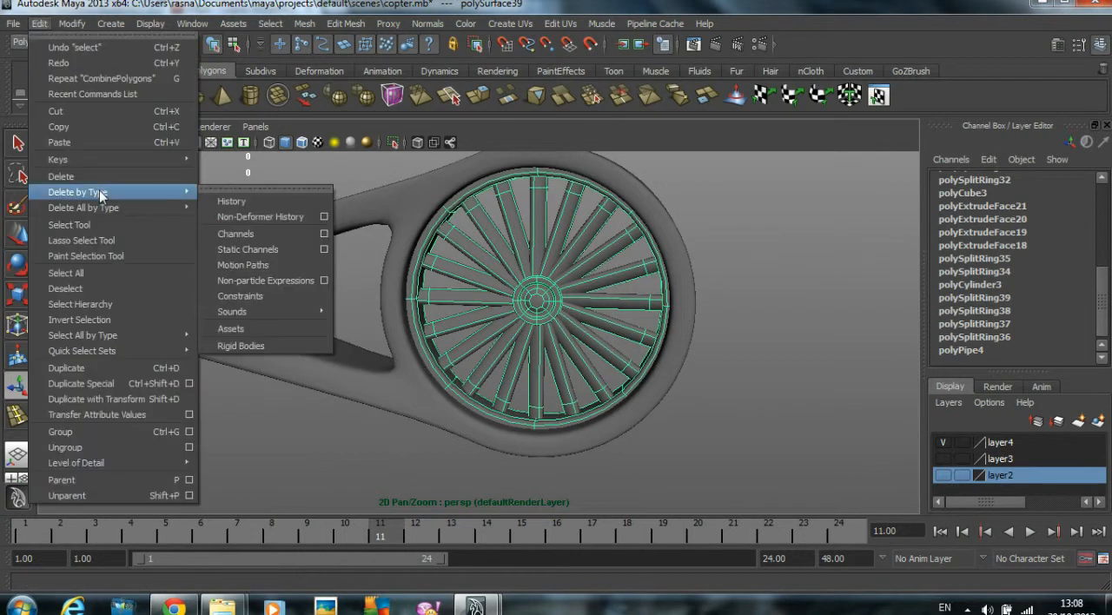
pyautogui.click(254, 199)
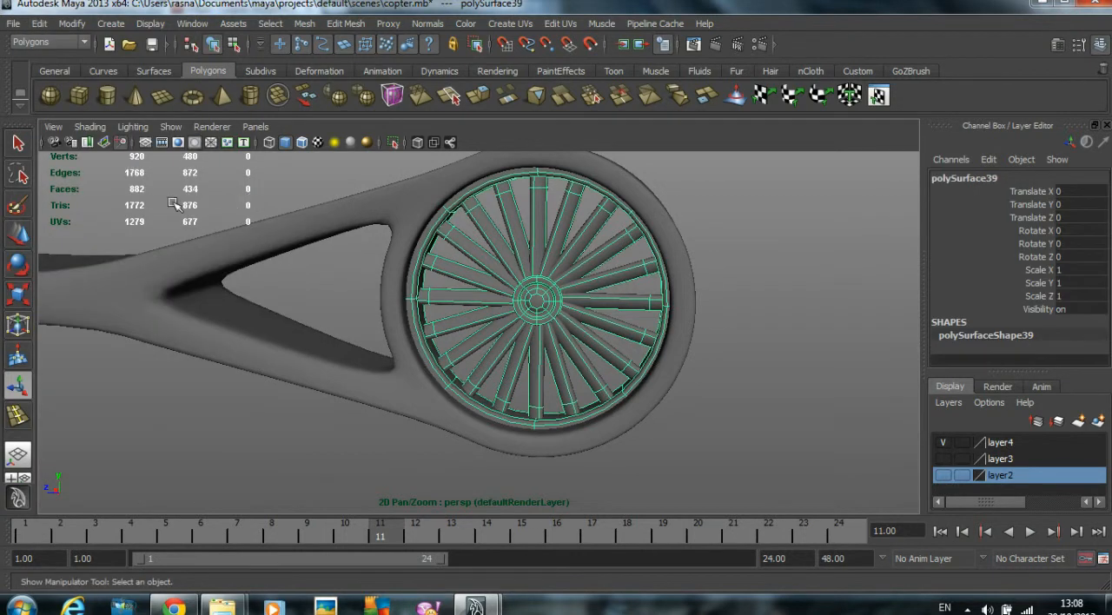
# - Check where the combined rotor's rotation pivot lies relative to the helicopter body
pyautogui.click(18, 265)
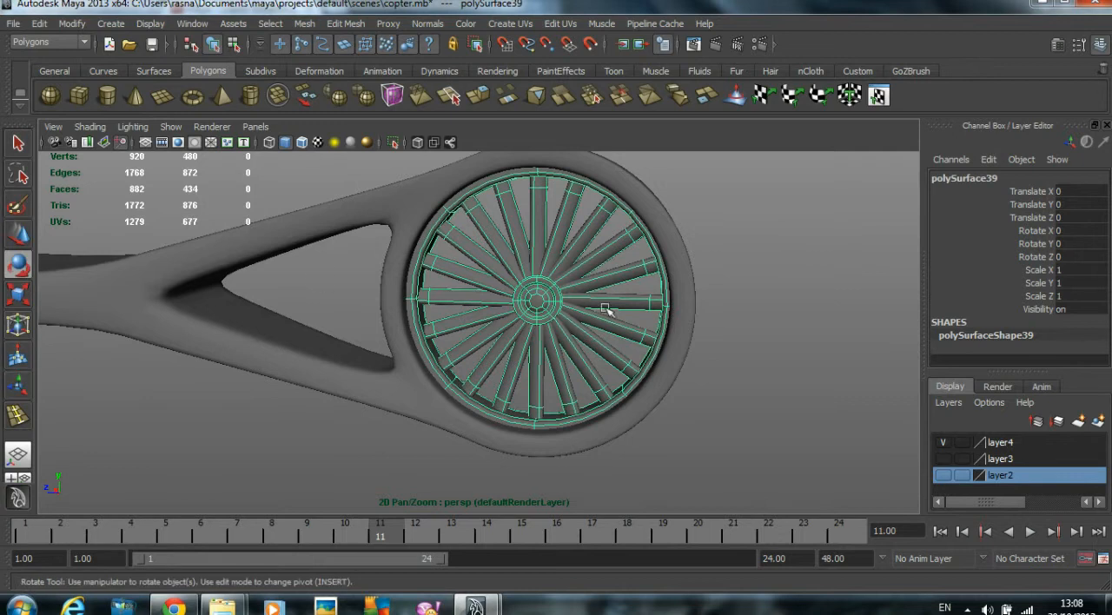
pyautogui.scroll(-2, 720, 302)
pyautogui.scroll(-3, 720, 295)
pyautogui.keyDown('alt'); pyautogui.moveTo(687, 291); pyautogui.dragTo(628, 293); pyautogui.keyUp('alt')
pyautogui.keyDown('alt'); pyautogui.moveTo(628, 293); pyautogui.dragTo(738, 290, button='middle'); pyautogui.keyUp('alt')
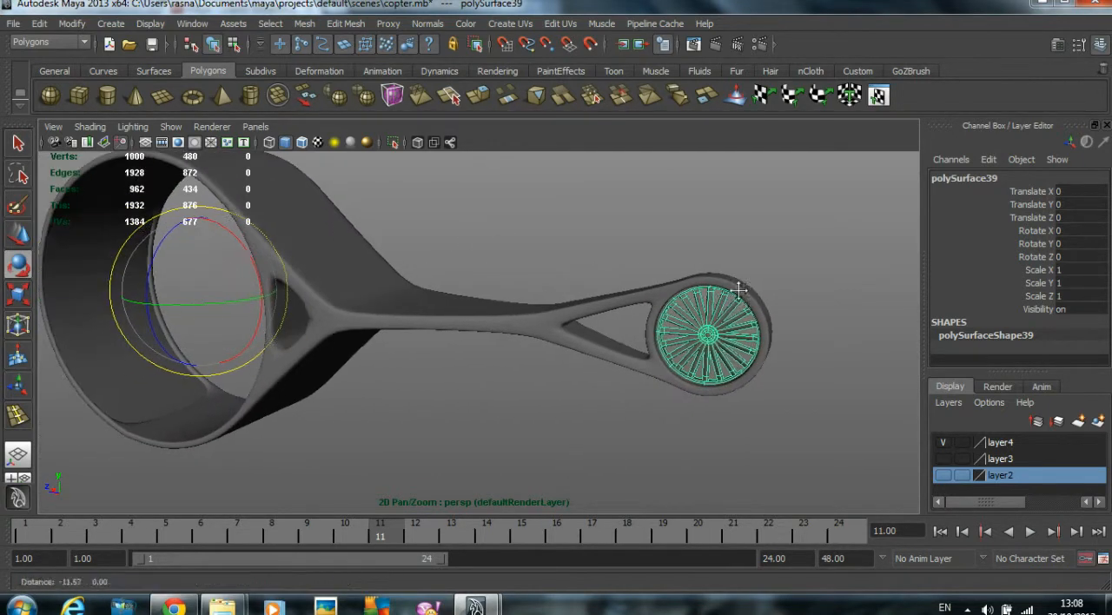
pyautogui.moveTo(234, 240); pyautogui.dragTo(248, 249)
pyautogui.keyDown('alt'); pyautogui.moveTo(572, 319); pyautogui.dragTo(270, 351, button='middle'); pyautogui.keyUp('alt')
pyautogui.keyDown('alt'); pyautogui.moveTo(269, 351); pyautogui.dragTo(489, 336, button='right'); pyautogui.keyUp('alt')
pyautogui.keyDown('alt'); pyautogui.moveTo(489, 337); pyautogui.dragTo(540, 328); pyautogui.keyUp('alt')
pyautogui.keyDown('alt'); pyautogui.moveTo(541, 329); pyautogui.dragTo(578, 328, button='right'); pyautogui.keyUp('alt')
pyautogui.keyDown('alt'); pyautogui.moveTo(578, 328); pyautogui.dragTo(551, 287, button='middle'); pyautogui.keyUp('alt')
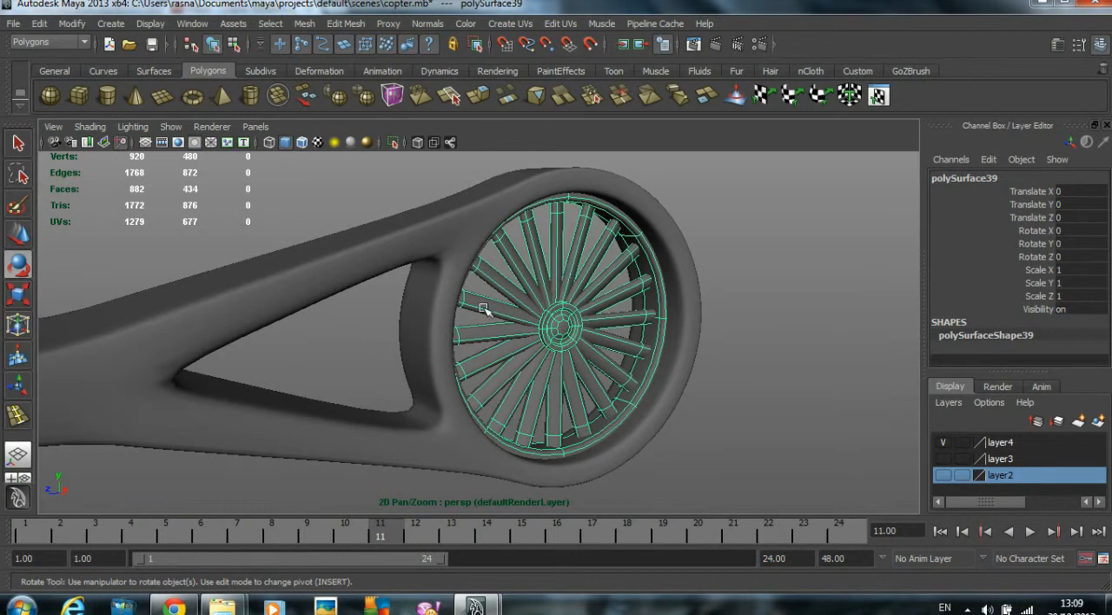
pyautogui.scroll(-8, 484, 302)
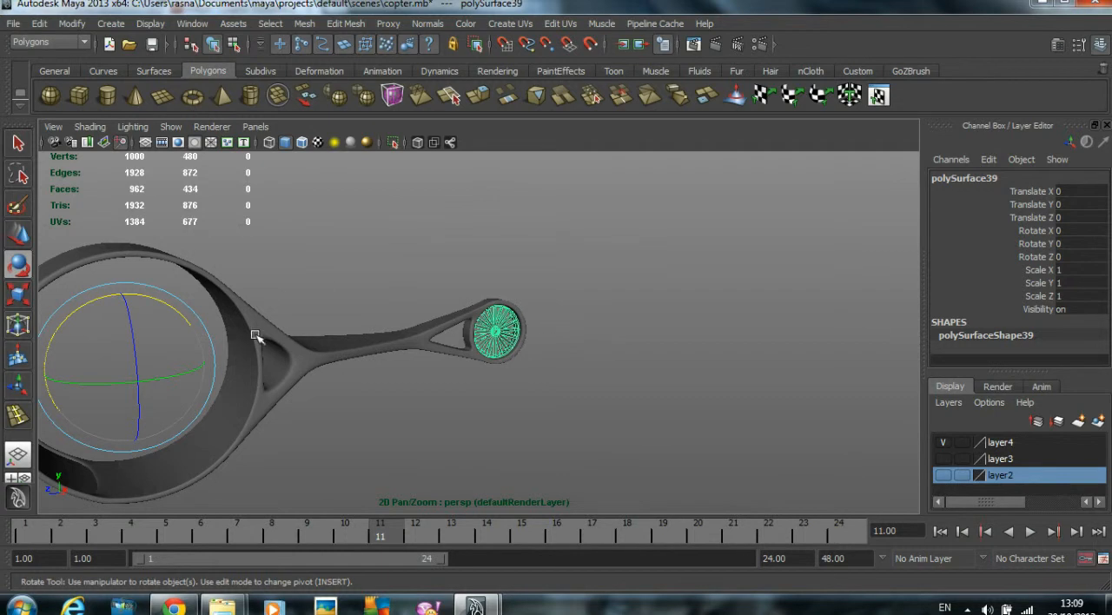
pyautogui.scroll(3, 512, 334)
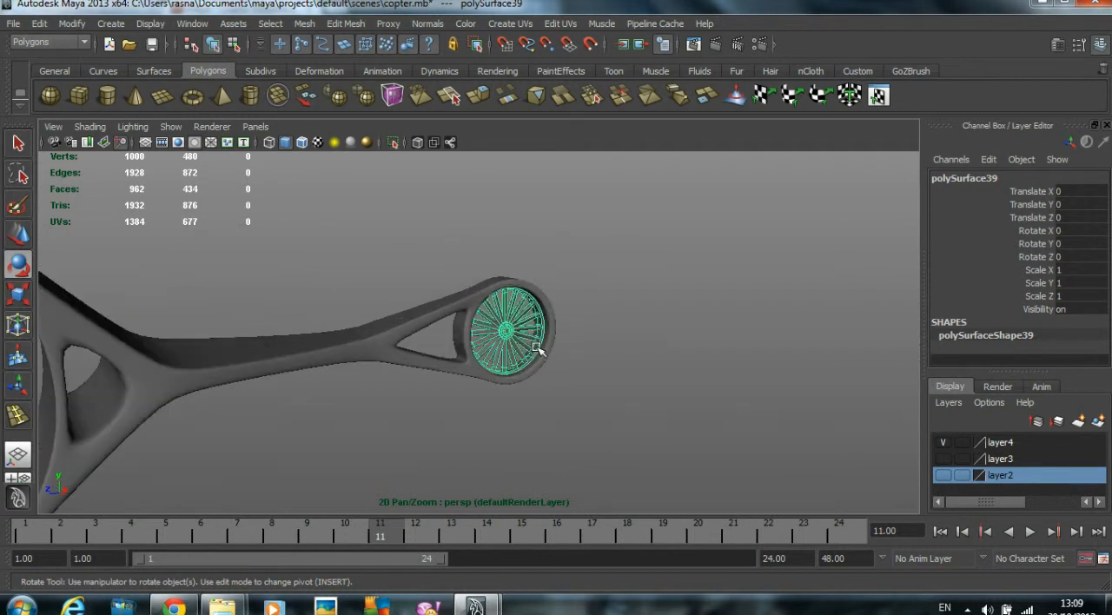
# - Center the pivot of the combined rotor mesh
pyautogui.click(73, 24)
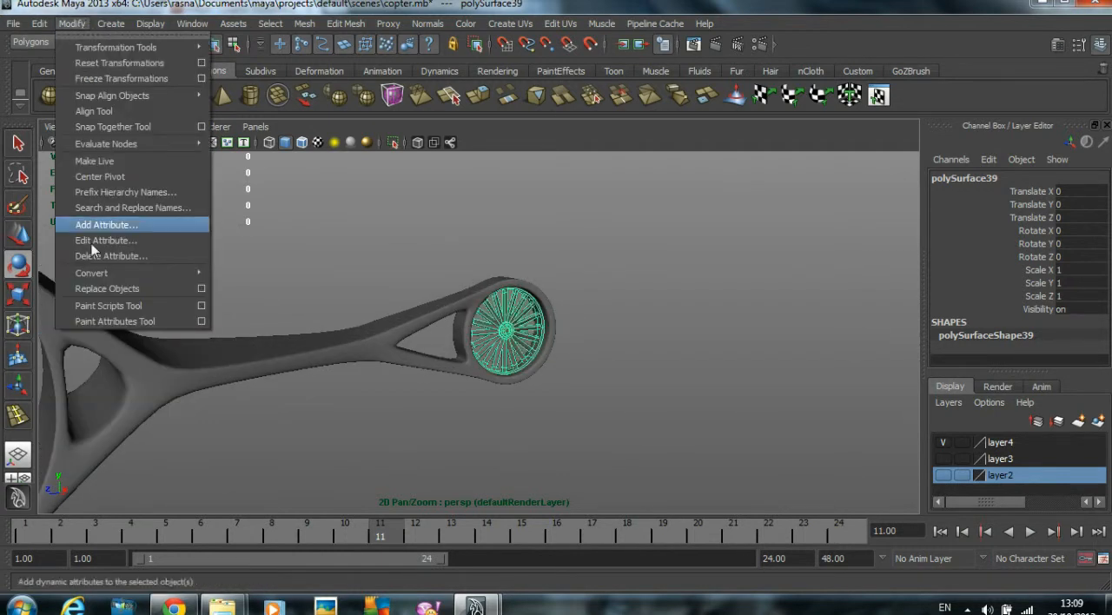
pyautogui.click(108, 177)
pyautogui.keyDown('alt'); pyautogui.moveTo(623, 251); pyautogui.dragTo(539, 252); pyautogui.keyUp('alt')
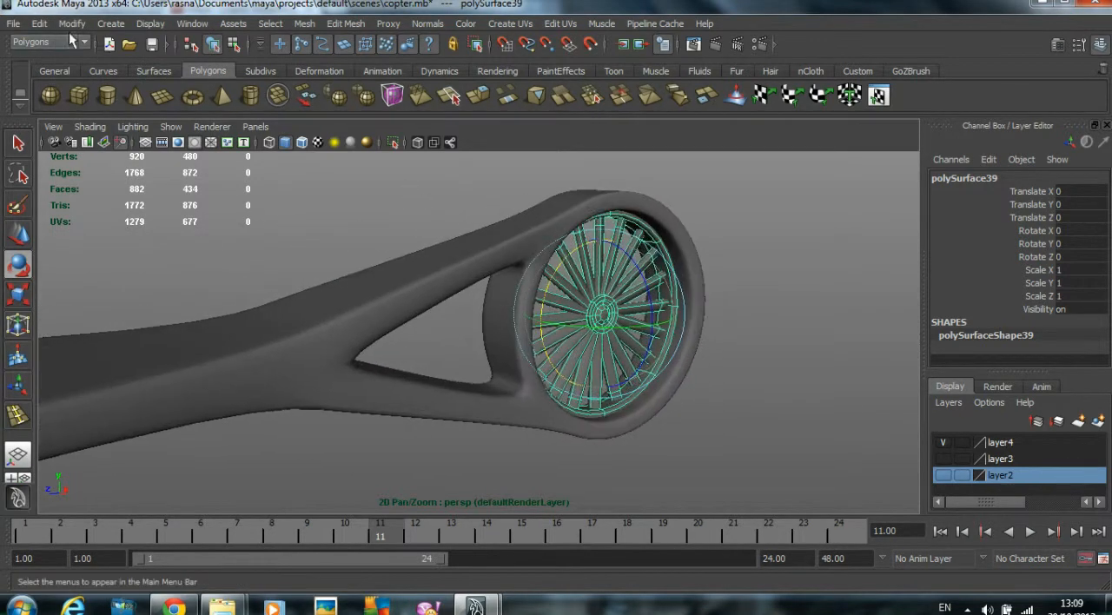
pyautogui.click(72, 24)
pyautogui.click(116, 178)
# - Try rotating the rotor about its centred pivot, and restore its Rotate X to 0
pyautogui.keyDown('alt'); pyautogui.moveTo(315, 226); pyautogui.dragTo(251, 232); pyautogui.keyUp('alt')
pyautogui.moveTo(477, 276)
pyautogui.mouseDown()
pyautogui.moveTo(461, 326)
pyautogui.moveTo(477, 267)
pyautogui.mouseUp()
pyautogui.click(749, 255)
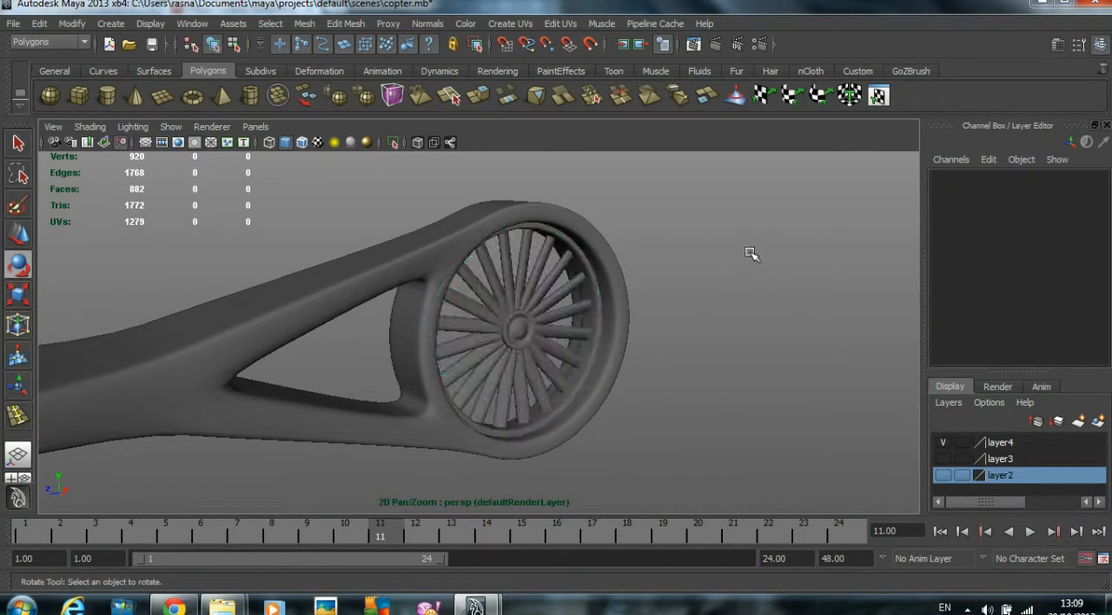
pyautogui.keyDown('alt'); pyautogui.moveTo(749, 254); pyautogui.dragTo(648, 277, button='right'); pyautogui.keyUp('alt')
pyautogui.hotkey('ctrl', 'z')
pyautogui.doubleClick(1080, 228)
pyautogui.press('Return')
pyautogui.click(751, 334)
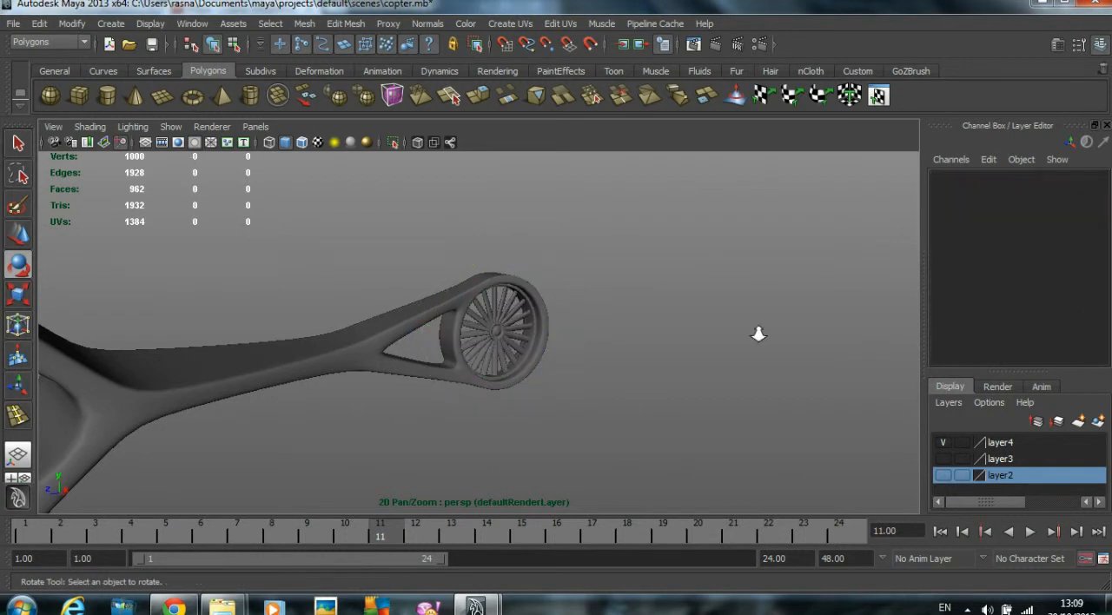
# - Select the helicopter body together with the rotor and delete their construction history
pyautogui.keyDown('alt'); pyautogui.moveTo(757, 334); pyautogui.dragTo(568, 318, button='right'); pyautogui.keyUp('alt')
pyautogui.click(564, 318)
pyautogui.scroll(-1, 977, 257)
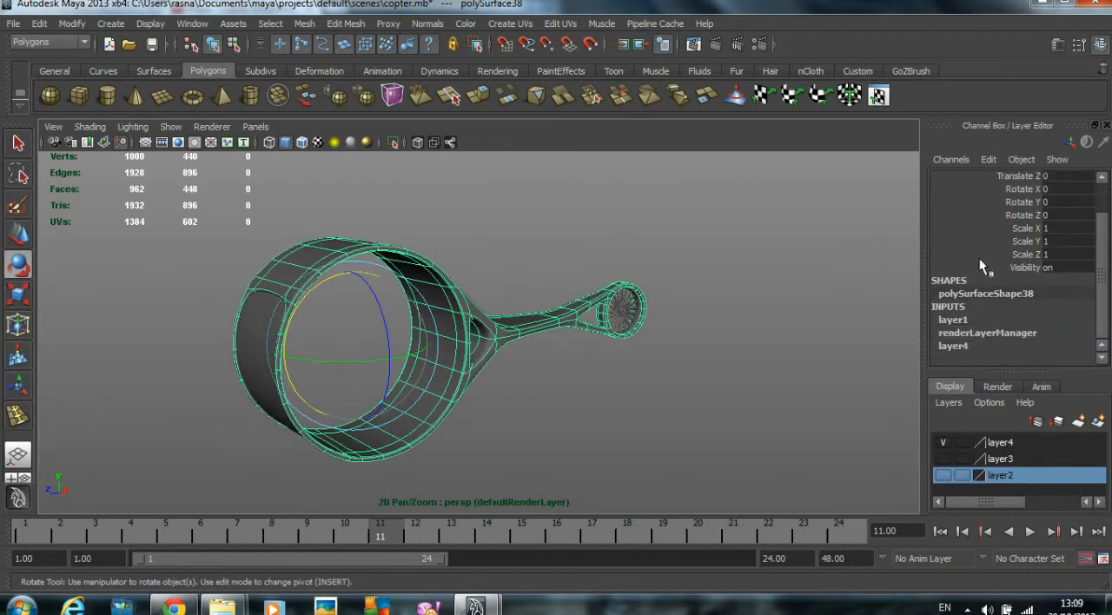
pyautogui.click(621, 309)
pyautogui.click(39, 23)
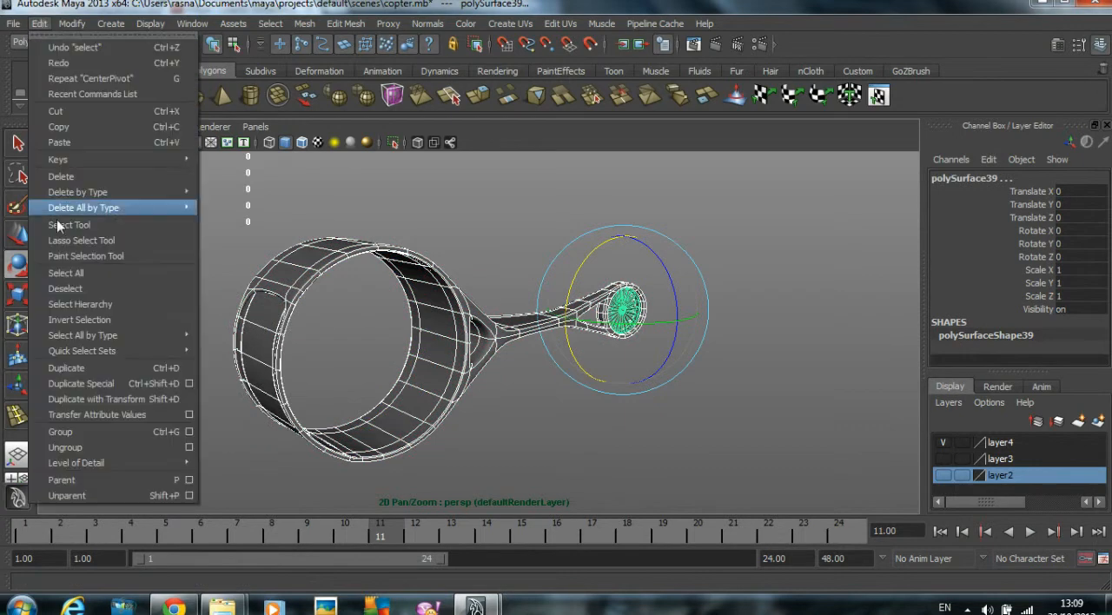
pyautogui.moveTo(85, 192)
pyautogui.click(230, 199)
# - Rename the helicopter's main body mesh, with its ring and tail boom, as Base_Shape
pyautogui.click(434, 338)
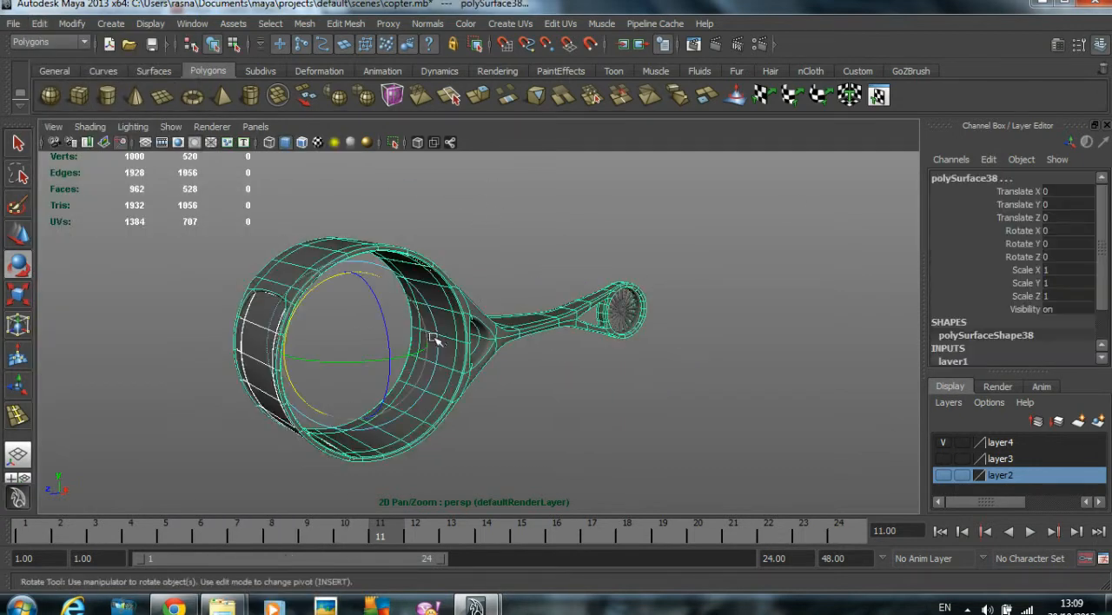
pyautogui.doubleClick(980, 178)
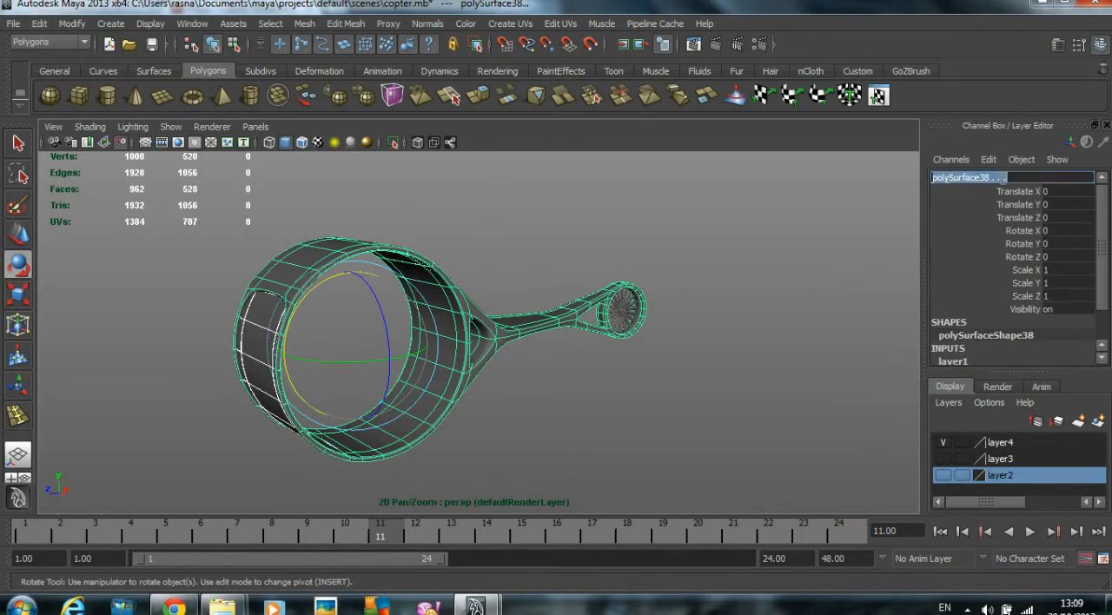
pyautogui.write('Base')
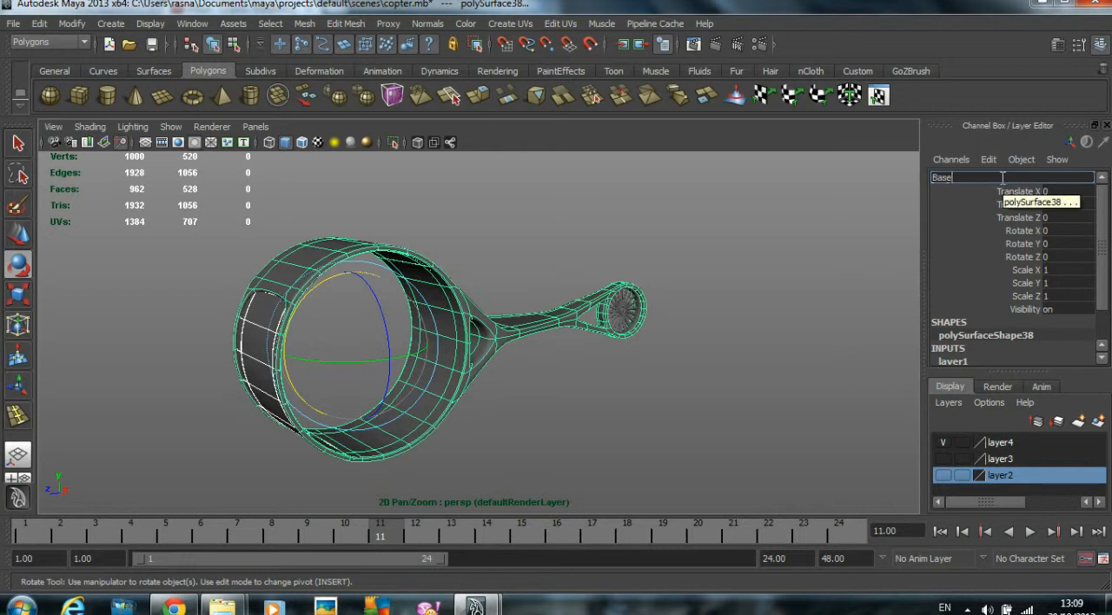
pyautogui.write('_Shape')
pyautogui.press('Return')
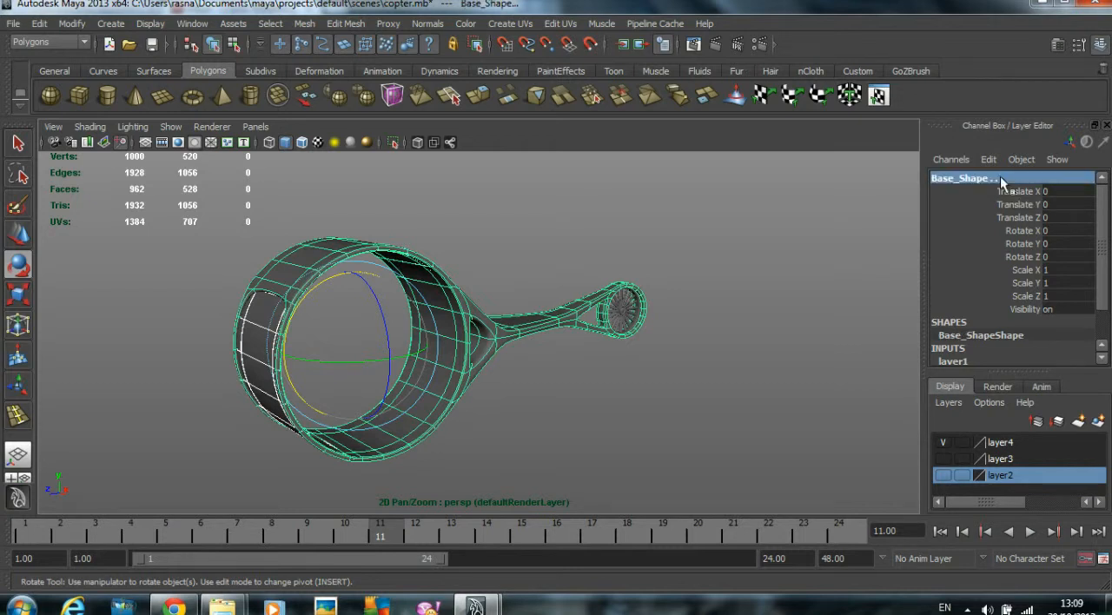
# - Rename the combined tail rotor mesh as Fan
pyautogui.click(629, 309)
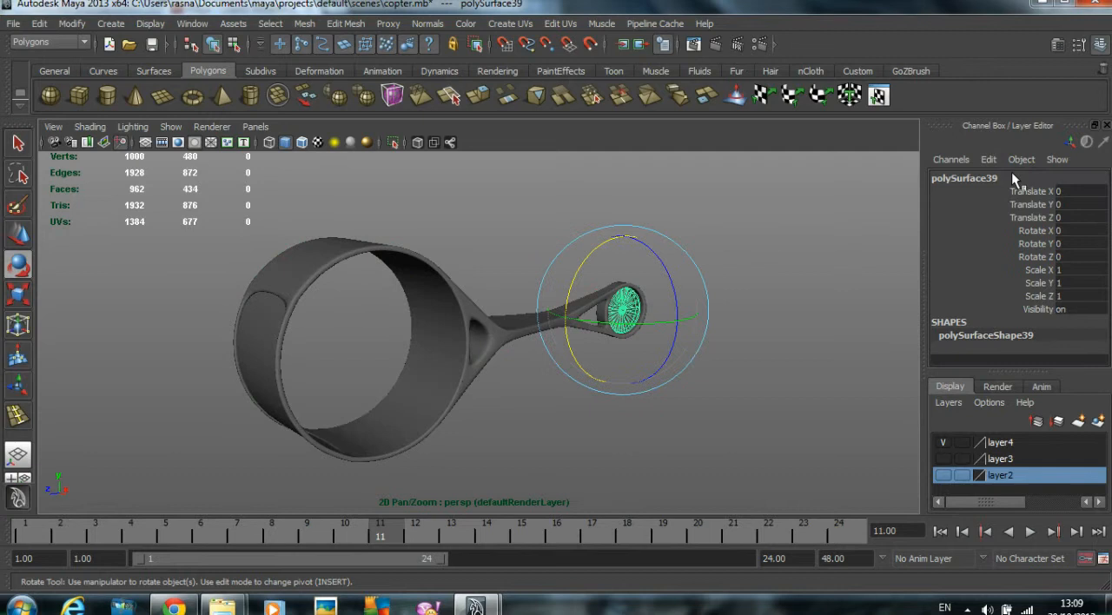
pyautogui.click(1013, 175)
pyautogui.write('F')
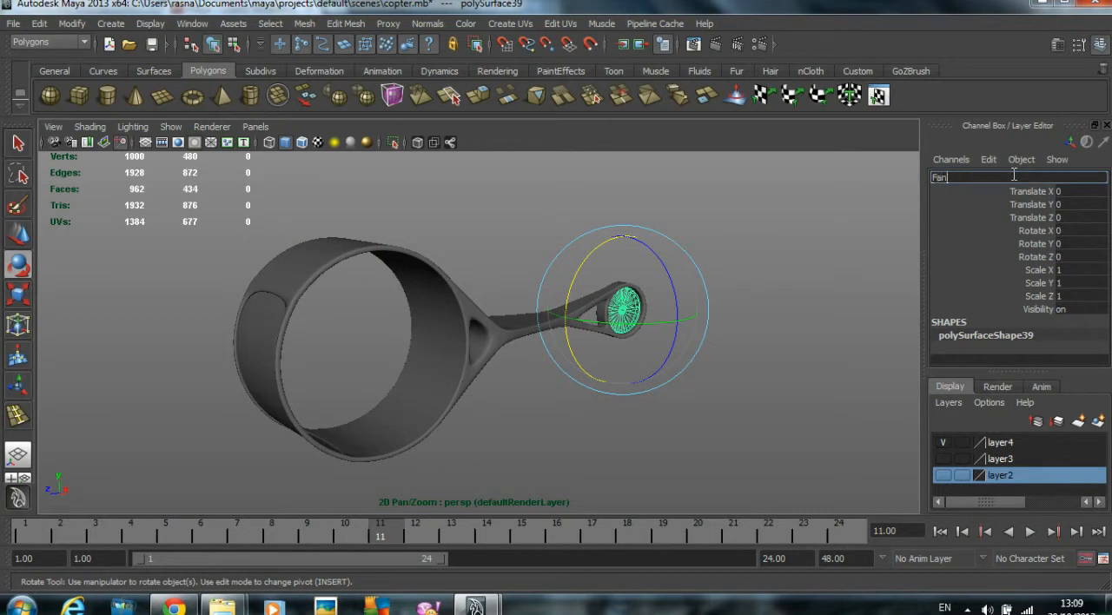
pyautogui.write('an')
pyautogui.press('Return')
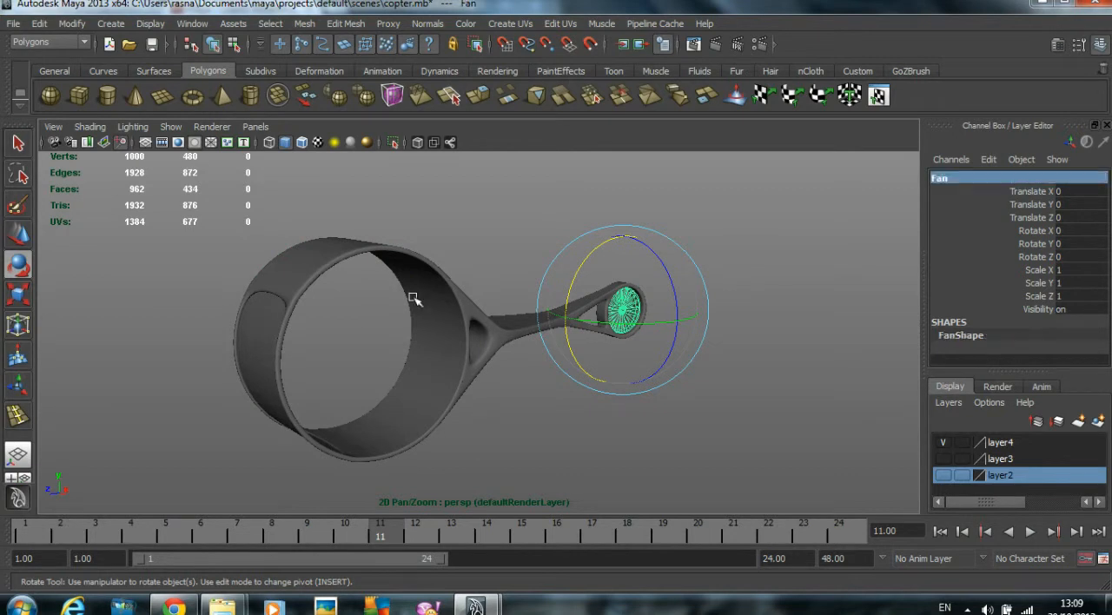
# - Rename the curved panel set into the front of the body's large ring as Miror
pyautogui.click(267, 318)
pyautogui.press('w')
pyautogui.click(996, 191)
pyautogui.click(984, 177)
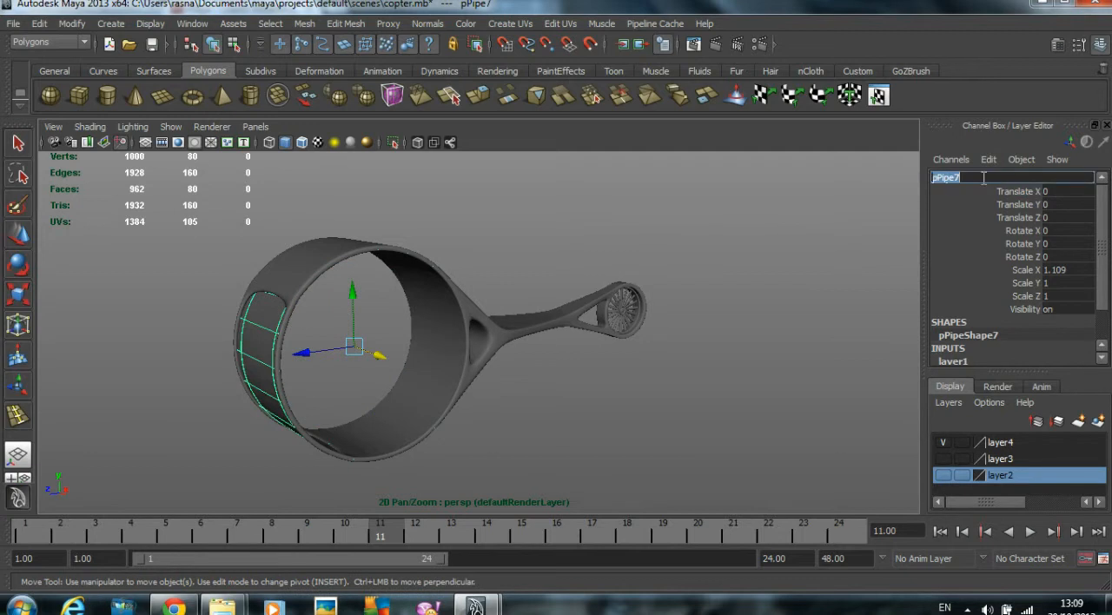
pyautogui.write('Miror')
pyautogui.press('Return')
# - Inspect the transform values of the Miror panel and the Base_Shape body, especially their scale
pyautogui.keyDown('alt'); pyautogui.moveTo(780, 353); pyautogui.dragTo(806, 331); pyautogui.keyUp('alt')
pyautogui.press('e')
pyautogui.click(688, 348)
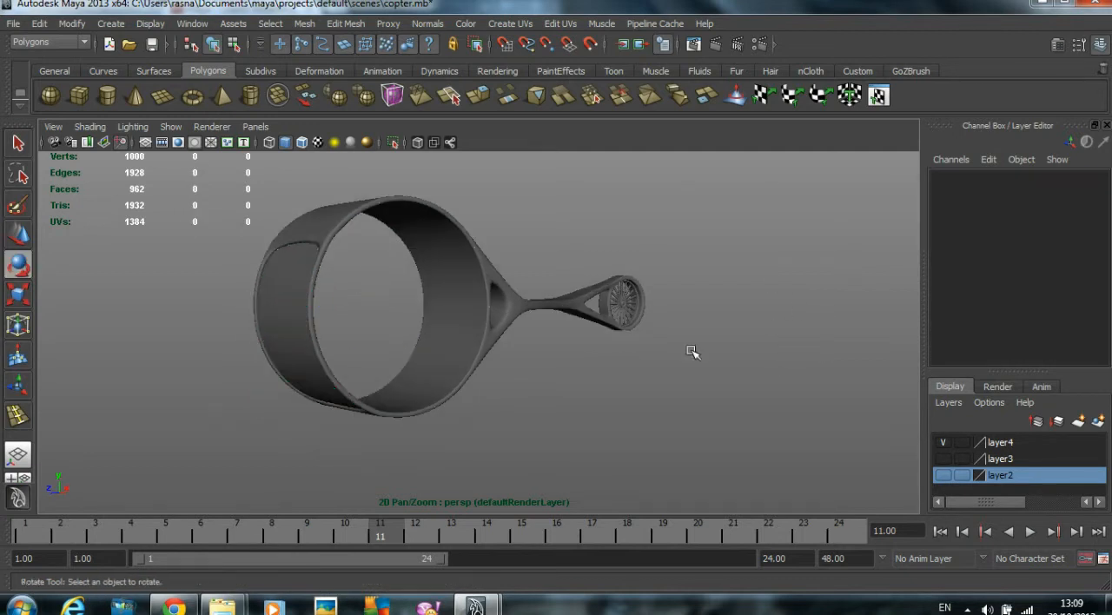
pyautogui.keyDown('alt'); pyautogui.moveTo(249, 323); pyautogui.dragTo(271, 318); pyautogui.keyUp('alt')
pyautogui.keyDown('alt'); pyautogui.moveTo(271, 318); pyautogui.dragTo(306, 312, button='right'); pyautogui.keyUp('alt')
pyautogui.keyDown('alt'); pyautogui.moveTo(305, 313); pyautogui.dragTo(385, 293); pyautogui.keyUp('alt')
pyautogui.click(385, 292)
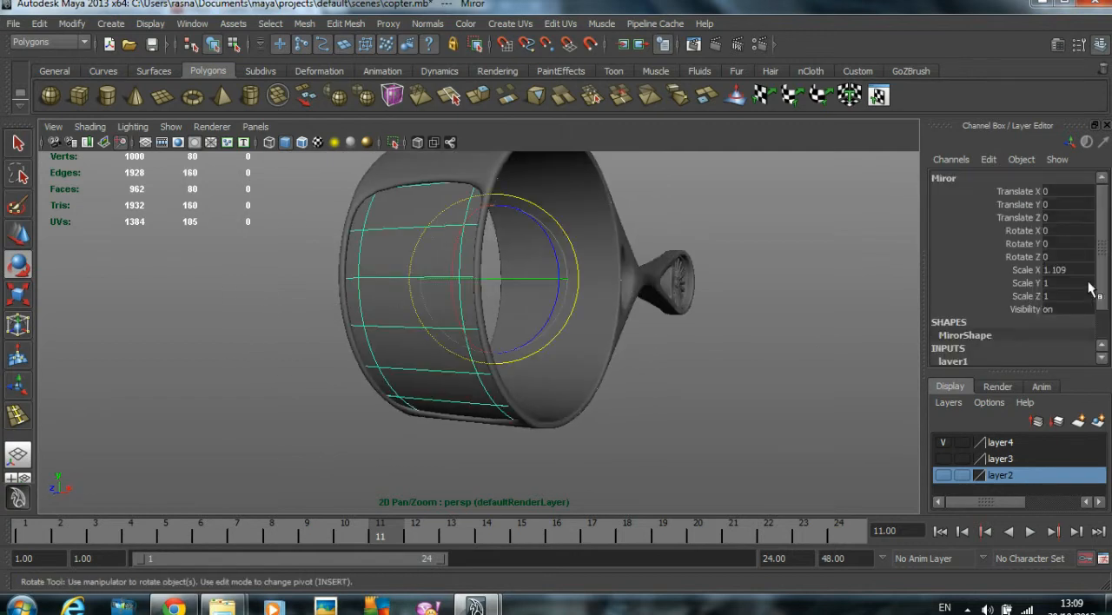
pyautogui.keyDown('alt'); pyautogui.moveTo(678, 299); pyautogui.dragTo(580, 269); pyautogui.keyUp('alt')
pyautogui.click(582, 271)
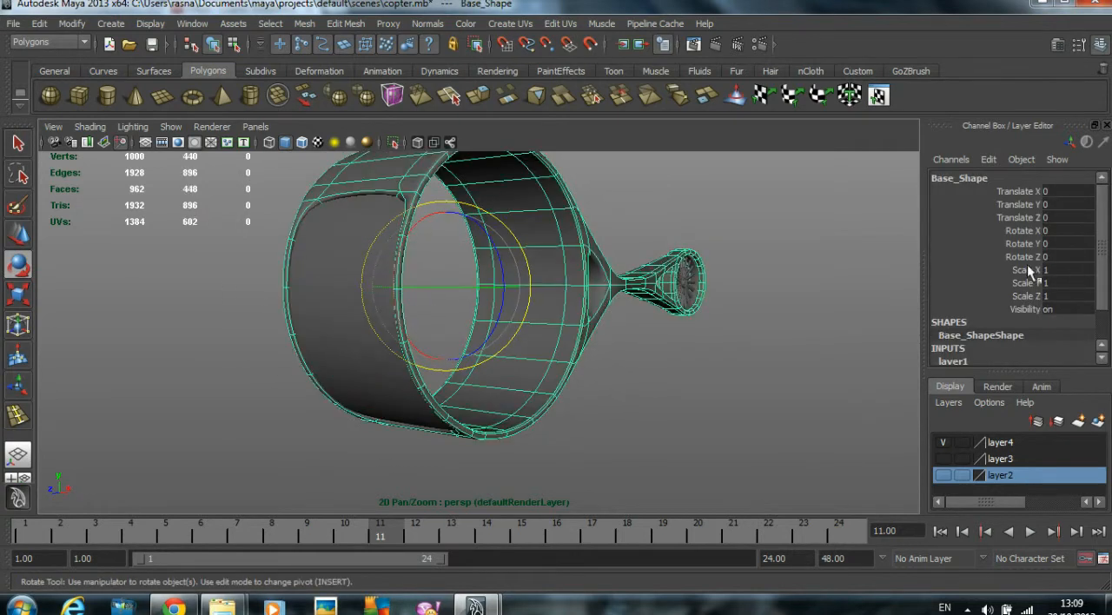
# - Select all the helicopter parts together and freeze their transformations
pyautogui.click(677, 335)
pyautogui.moveTo(677, 335); pyautogui.dragTo(22, 293)
pyautogui.click(71, 23)
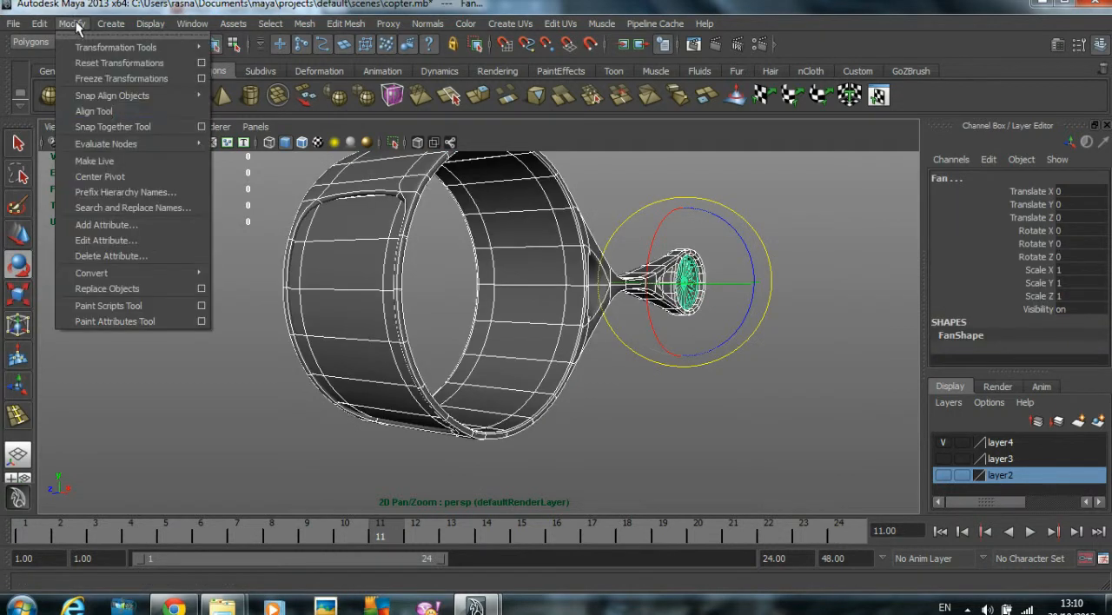
pyautogui.click(125, 77)
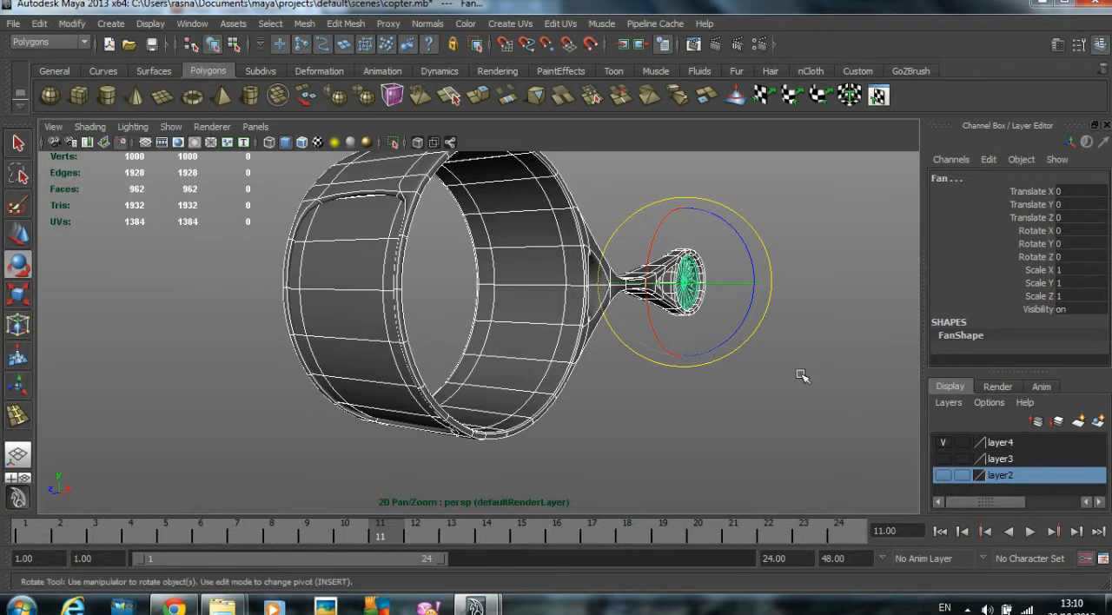
pyautogui.click(397, 342)
pyautogui.keyDown('alt'); pyautogui.moveTo(685, 267); pyautogui.dragTo(726, 263); pyautogui.keyUp('alt')
pyautogui.click(730, 267)
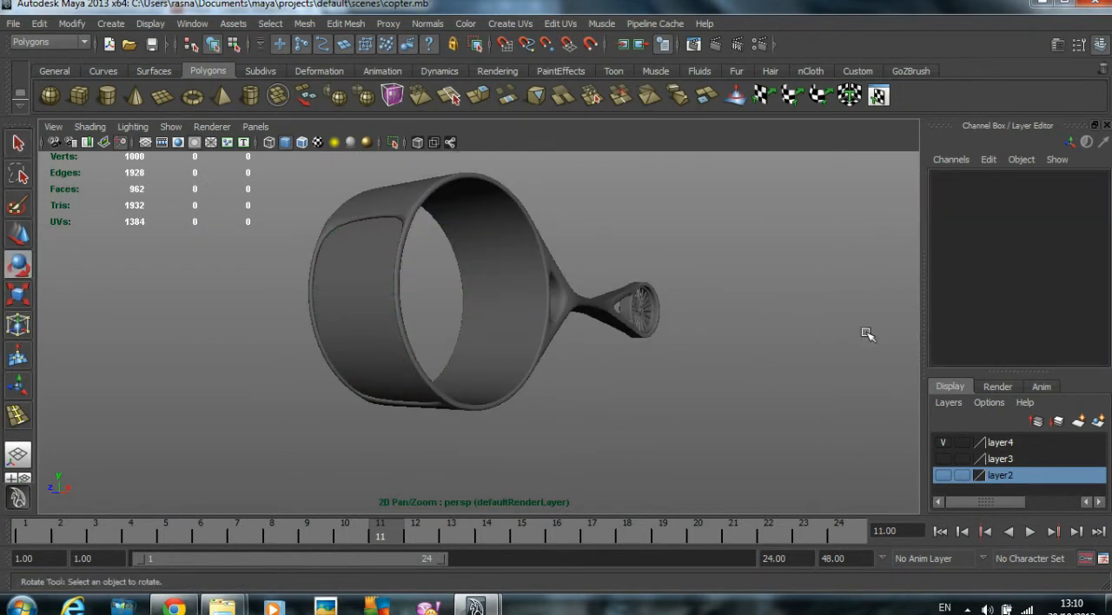
pyautogui.keyDown('alt'); pyautogui.moveTo(666, 412); pyautogui.dragTo(666, 434); pyautogui.keyUp('alt')
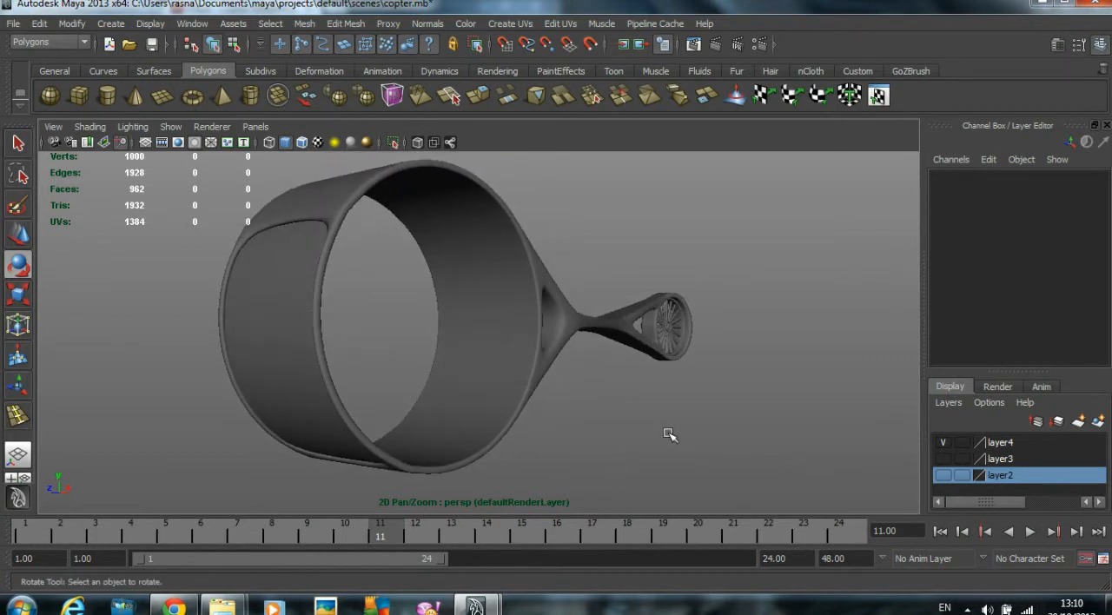